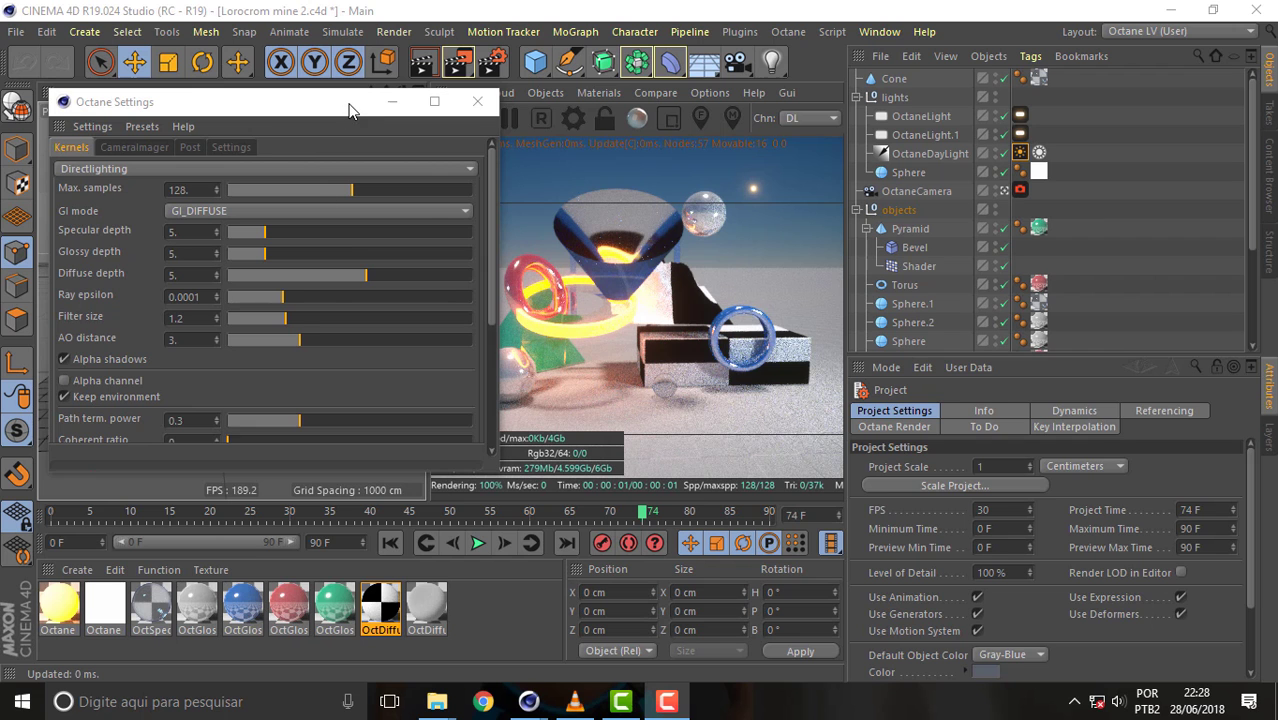
# - Nudge the Octane Settings window left while it shows the Direct lighting kernel values
pyautogui.moveTo(349, 109); pyautogui.dragTo(314, 109)
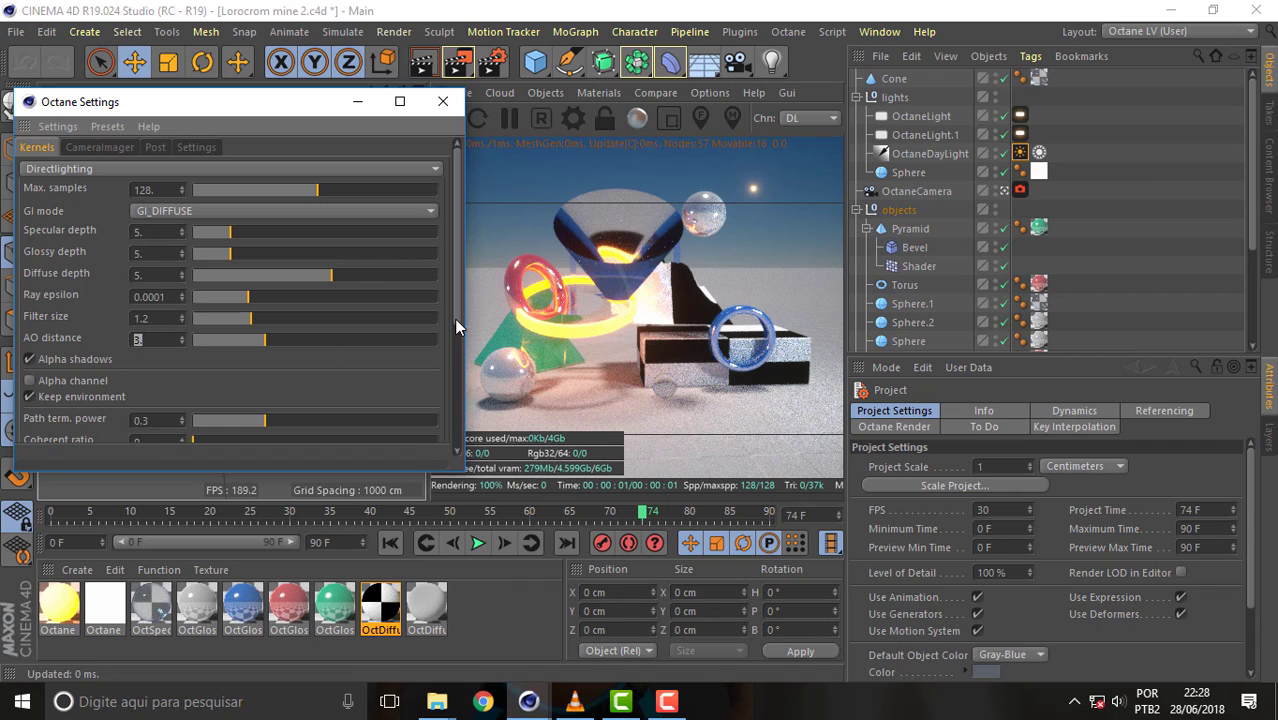
# - Commit AO distance 3, switch the kernel to Infochannels and show the Material ID pass
pyautogui.press('Return')
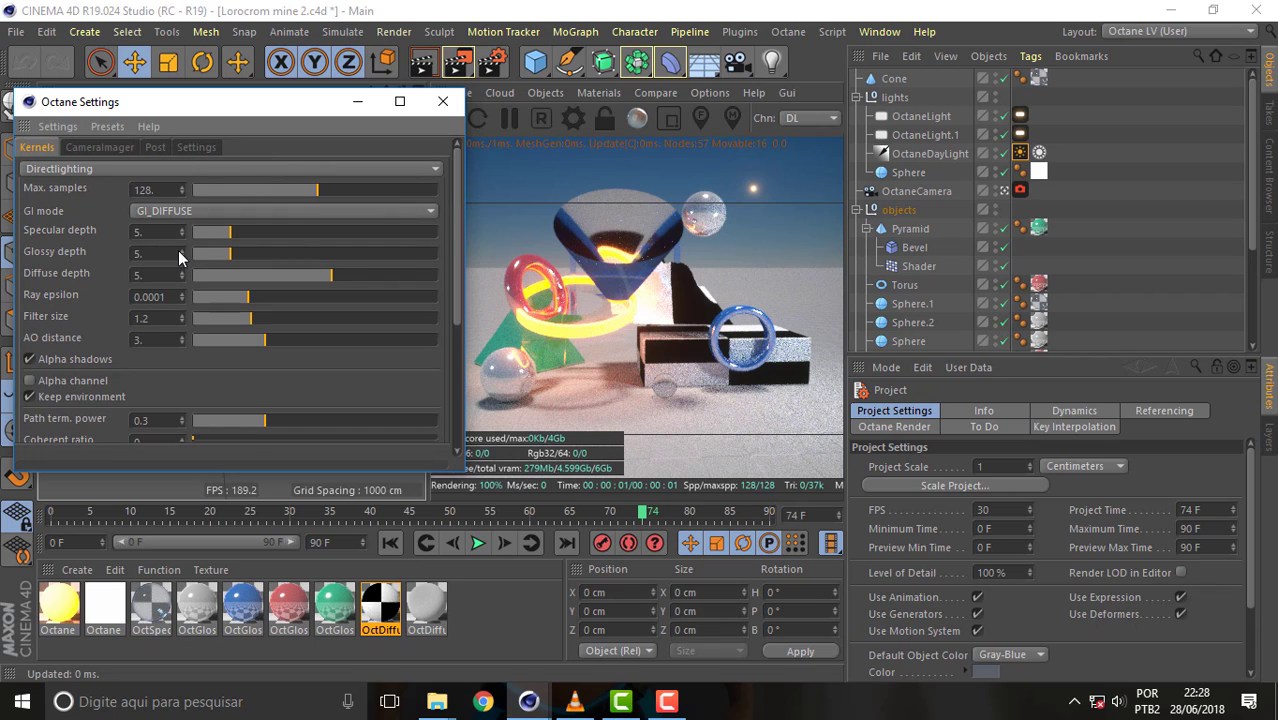
pyautogui.click(216, 167)
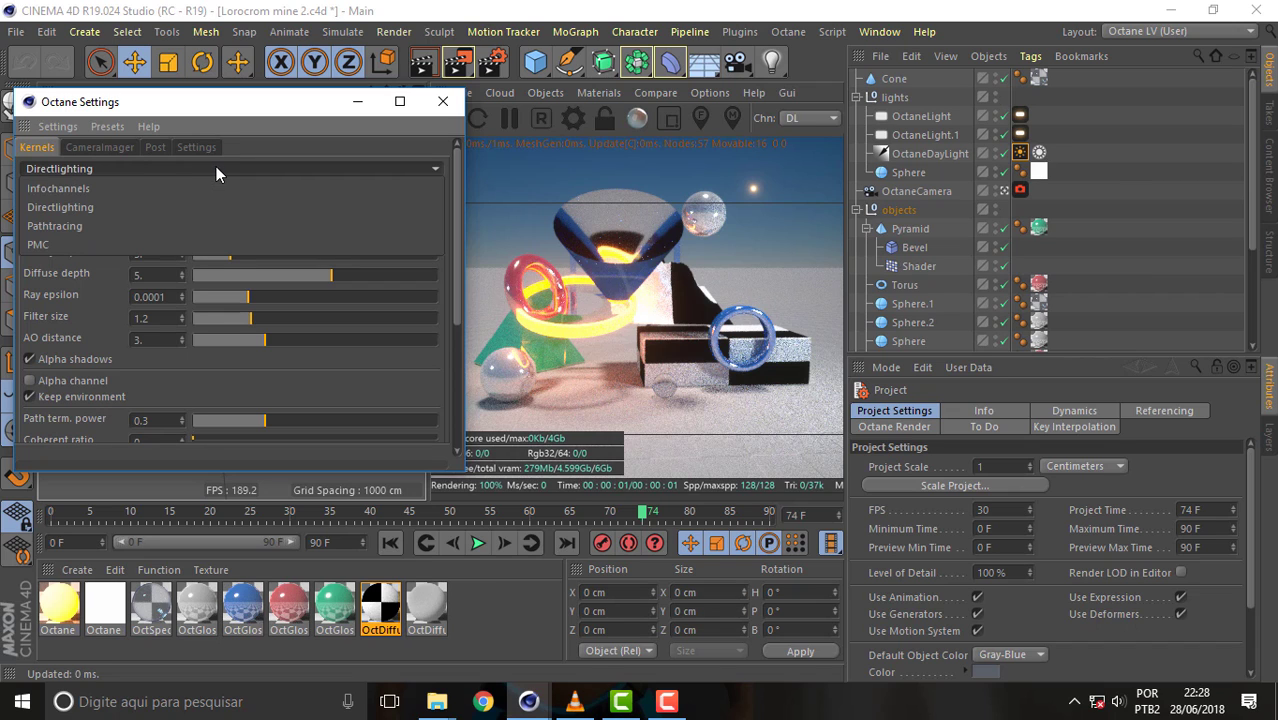
pyautogui.click(156, 189)
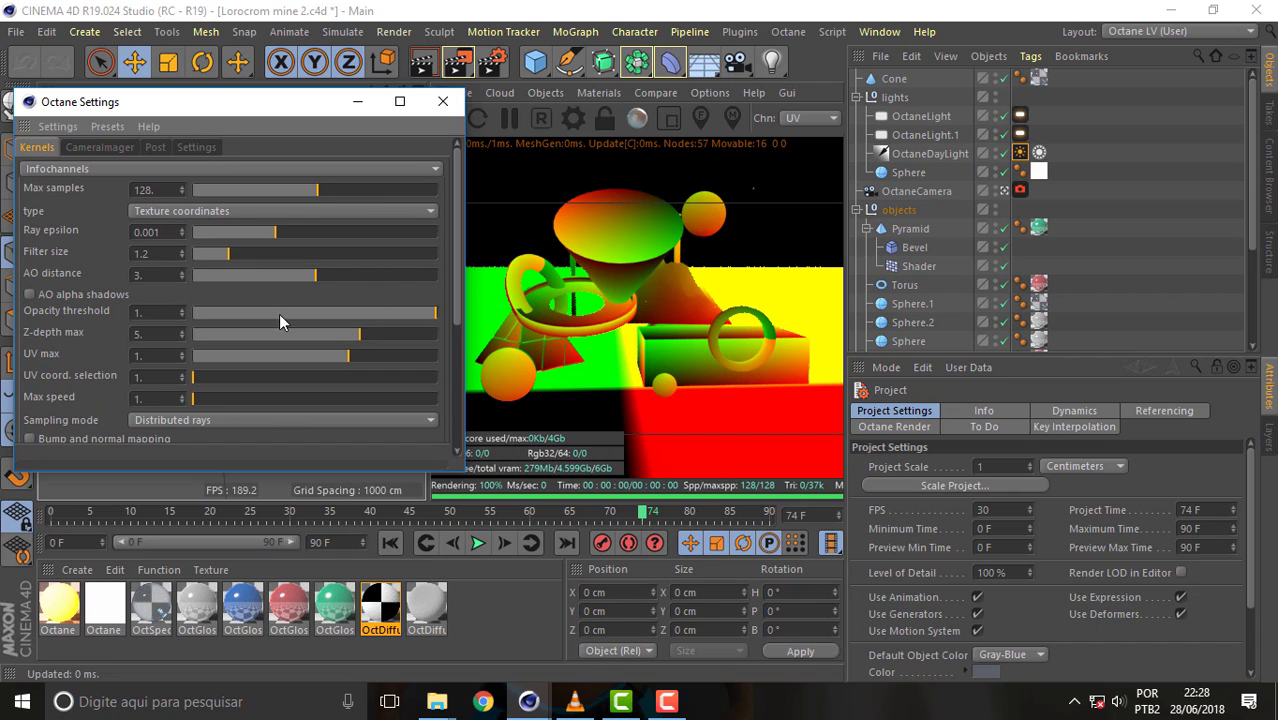
pyautogui.click(293, 210)
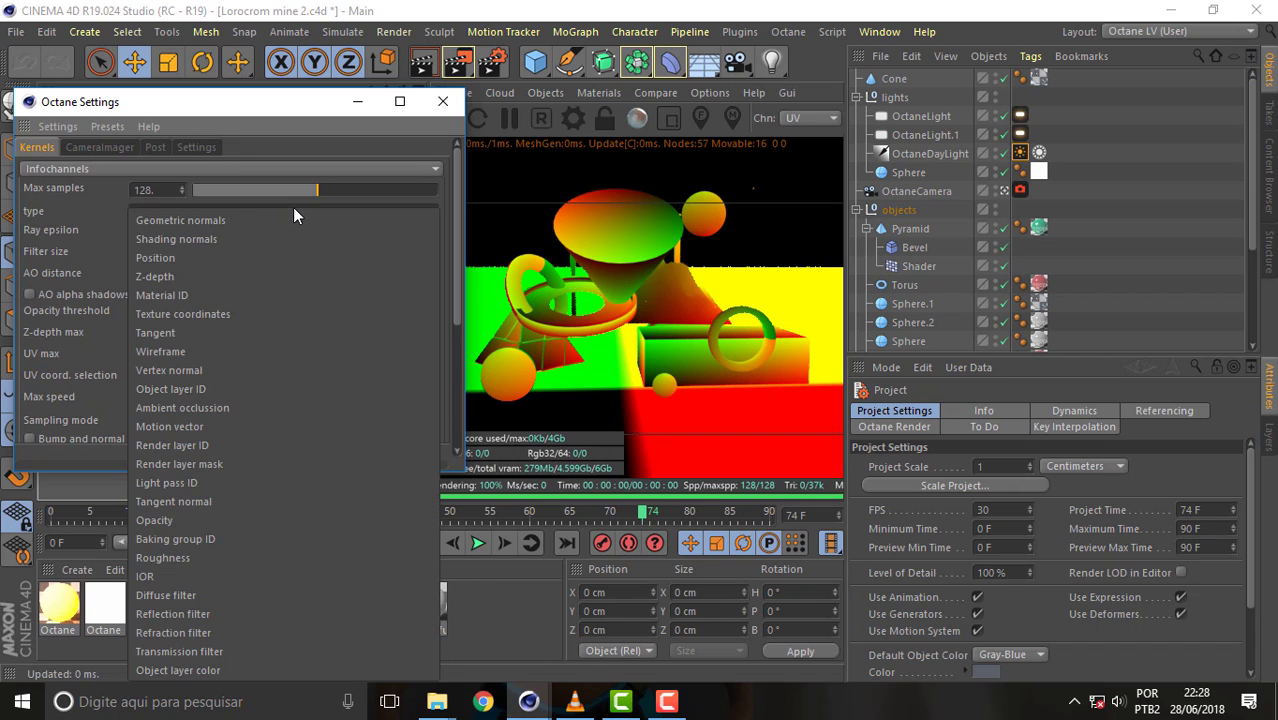
pyautogui.click(207, 295)
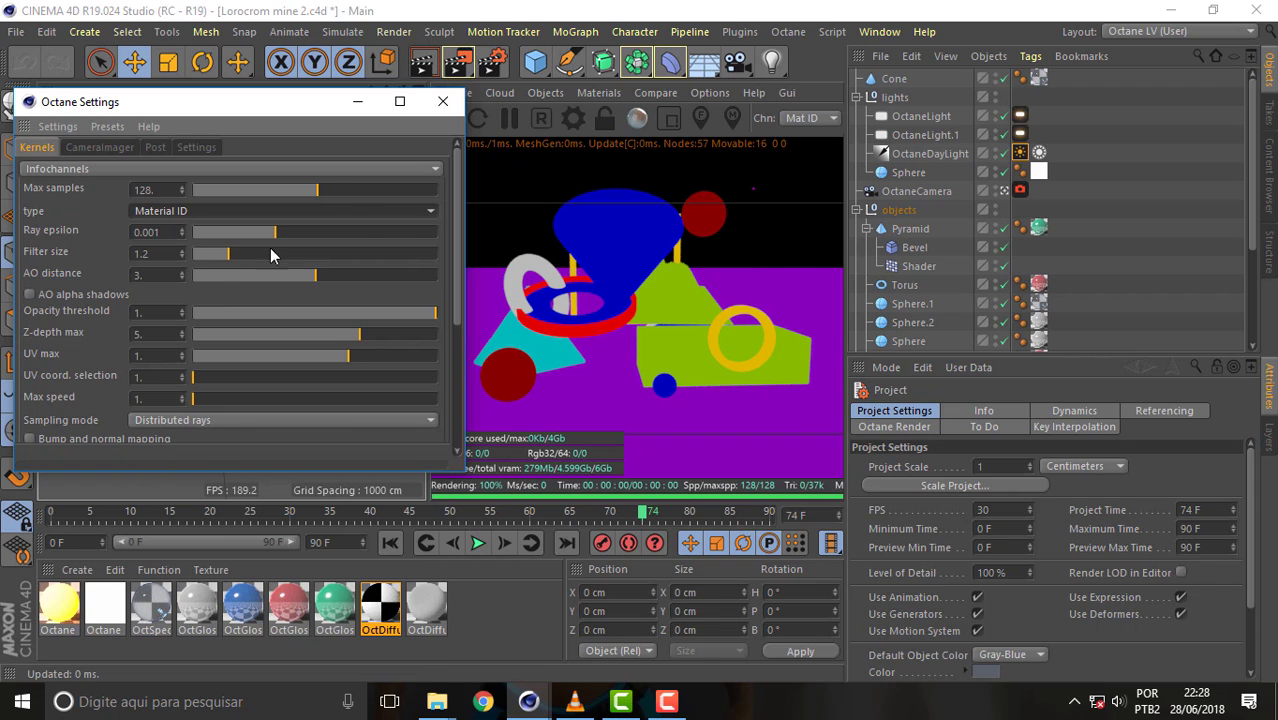
# - Preview the Shading normals, Geometric normals and finally the black-and-white Opacity passes
pyautogui.click(433, 215)
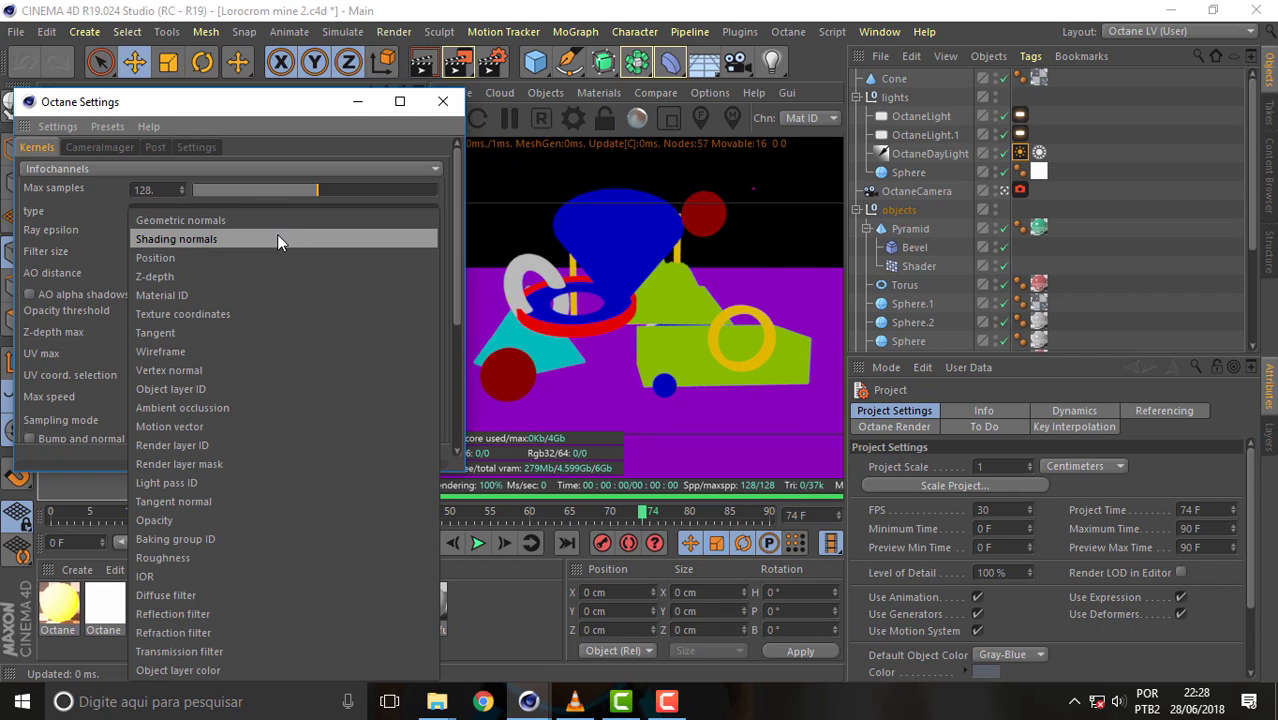
pyautogui.click(277, 235)
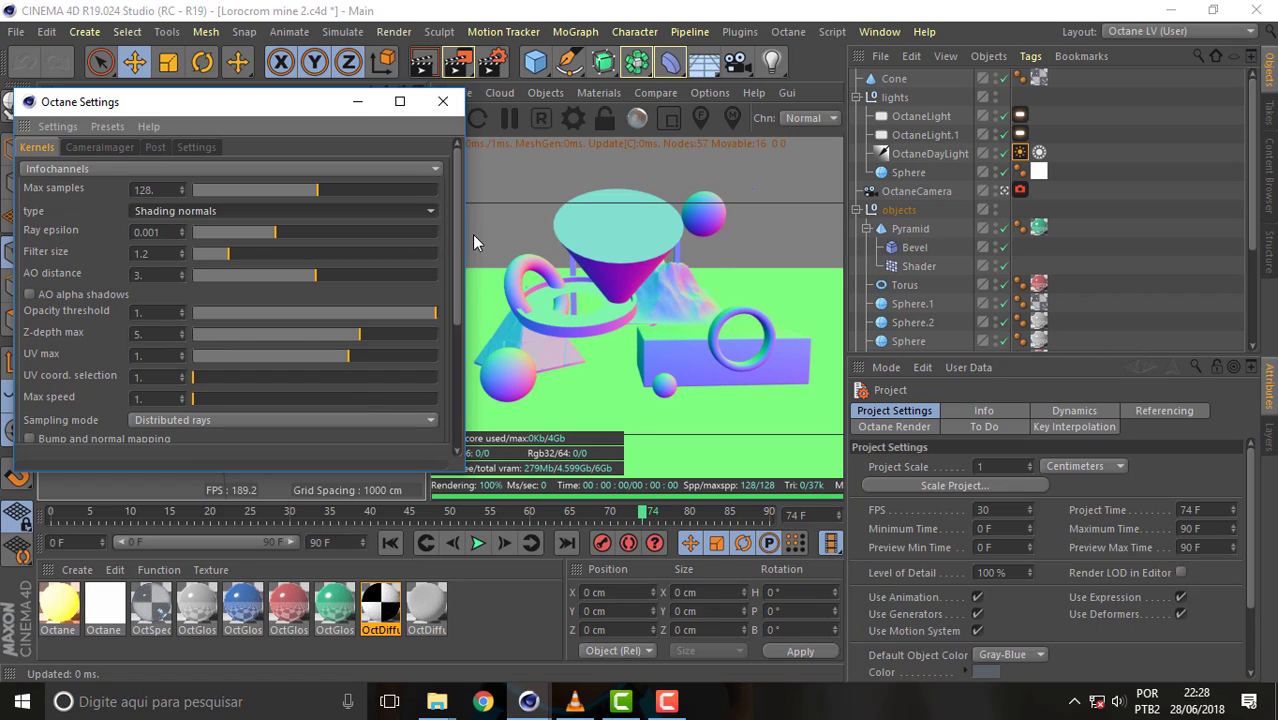
pyautogui.click(432, 213)
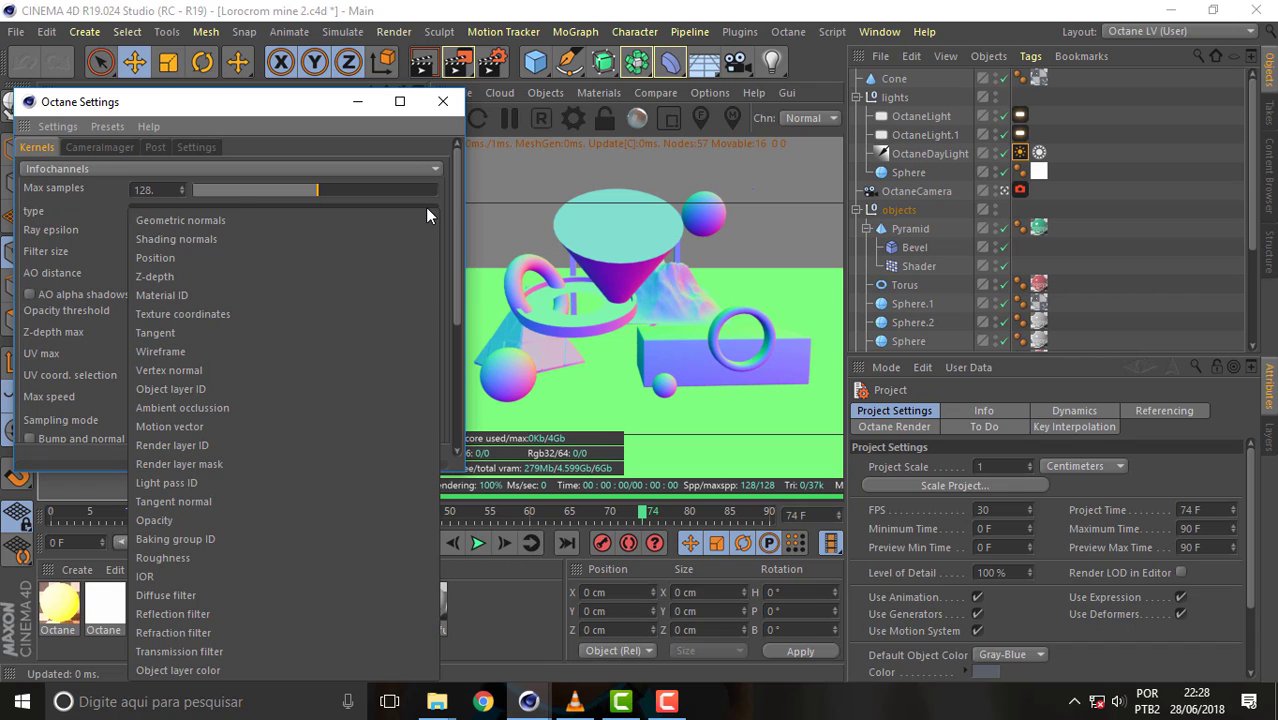
pyautogui.click(289, 218)
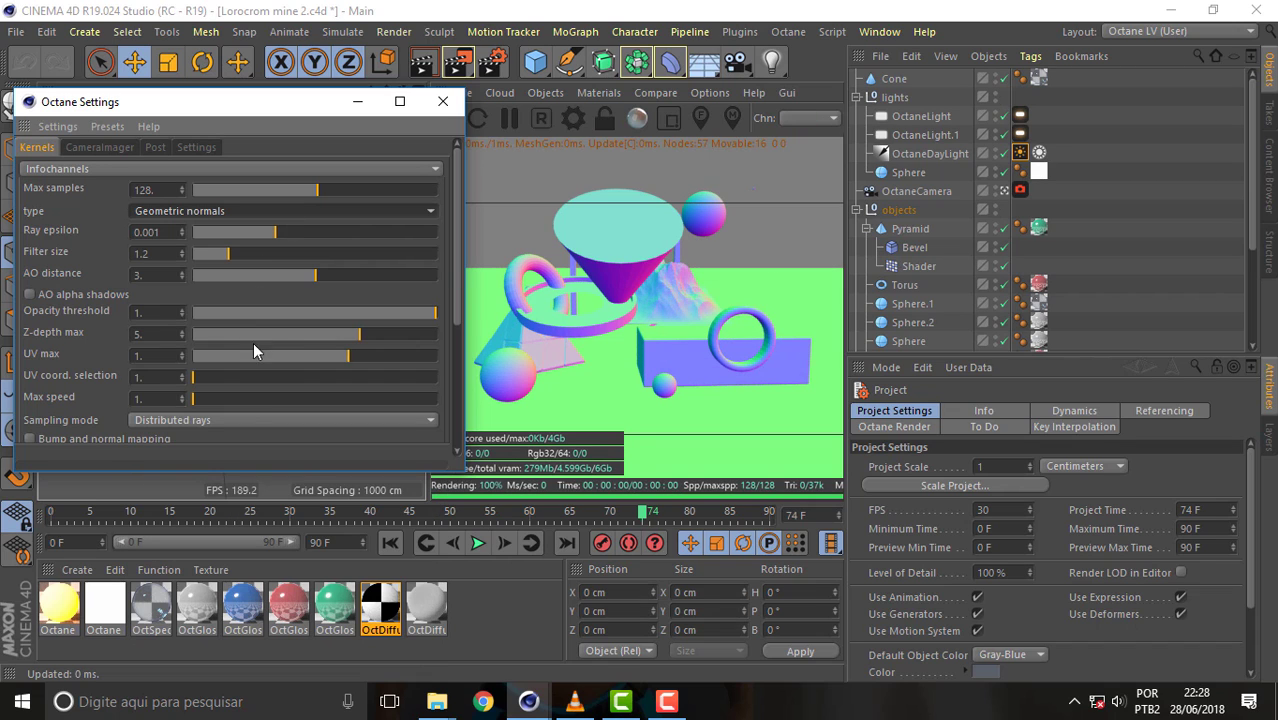
pyautogui.click(428, 213)
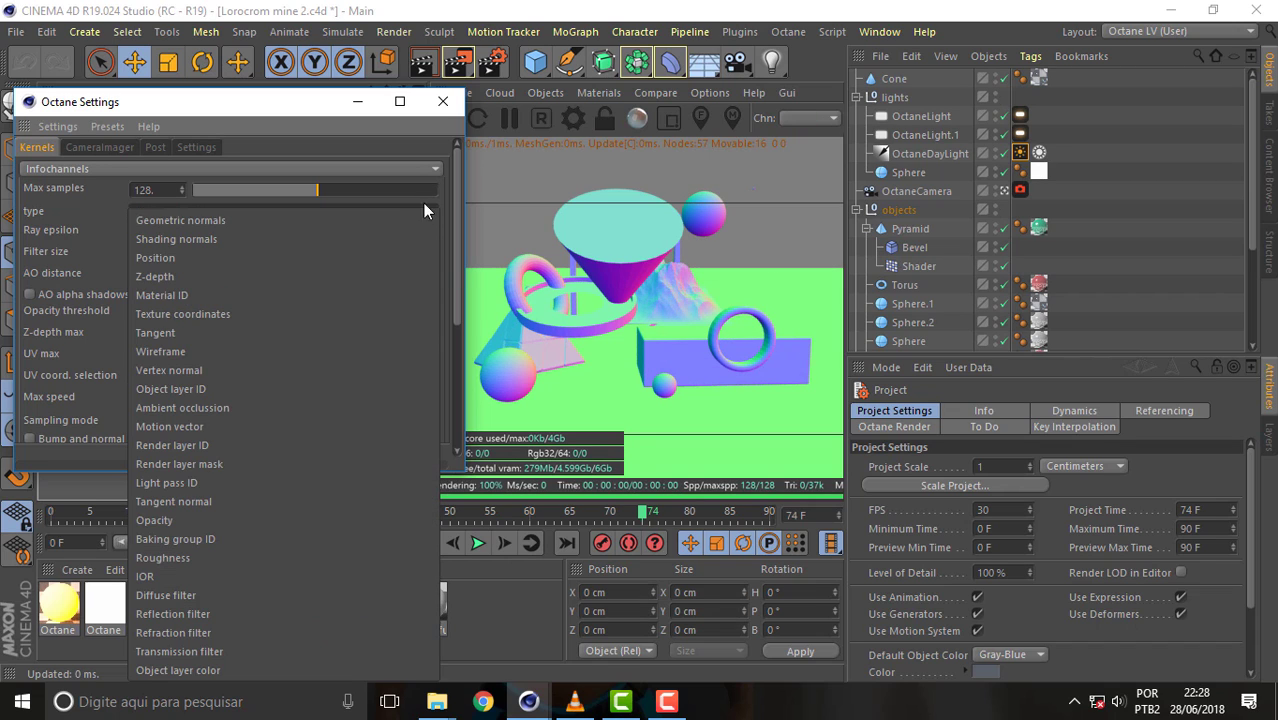
pyautogui.click(251, 521)
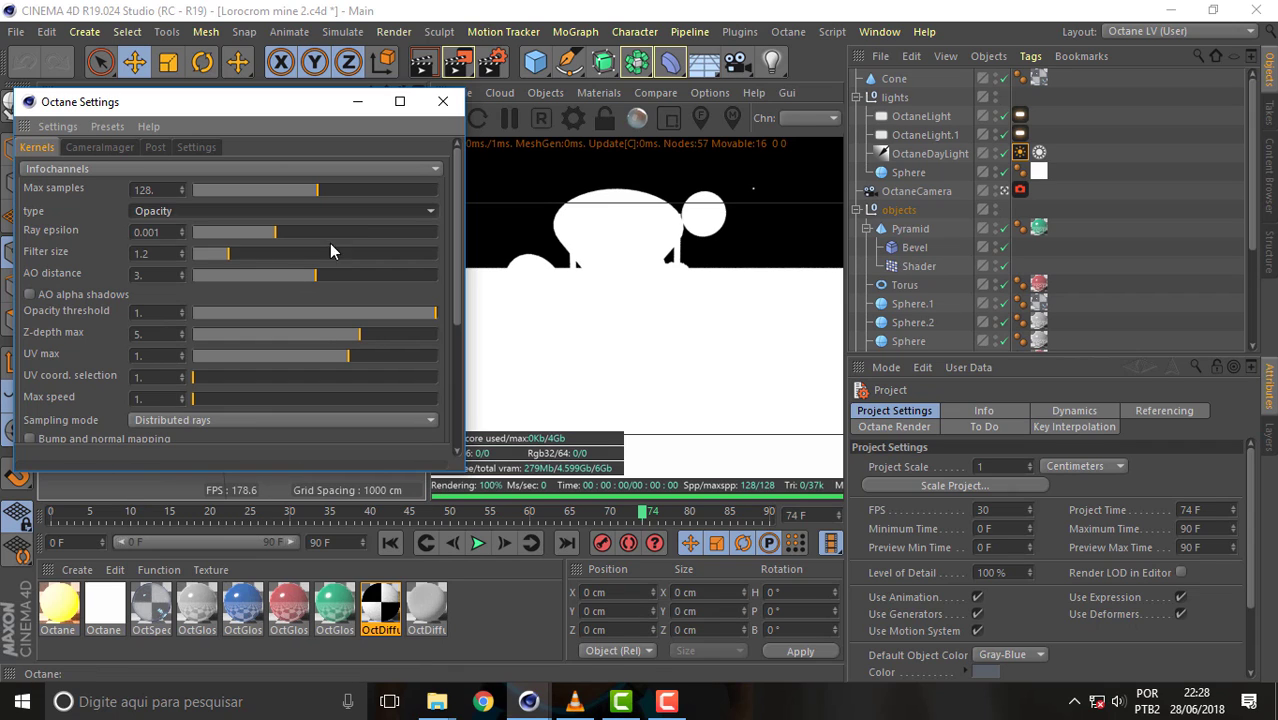
pyautogui.click(124, 168)
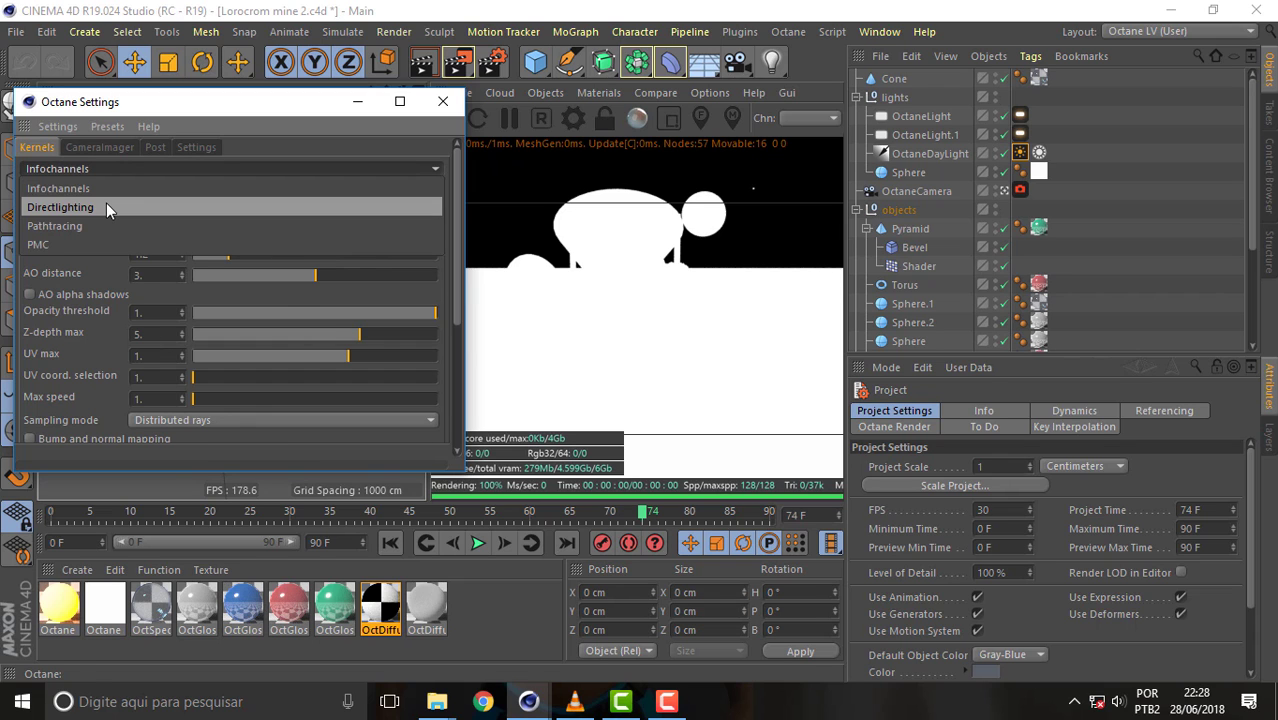
# - Switch the kernel back to Directlighting with GI mode set to GI_NONE
pyautogui.click(106, 206)
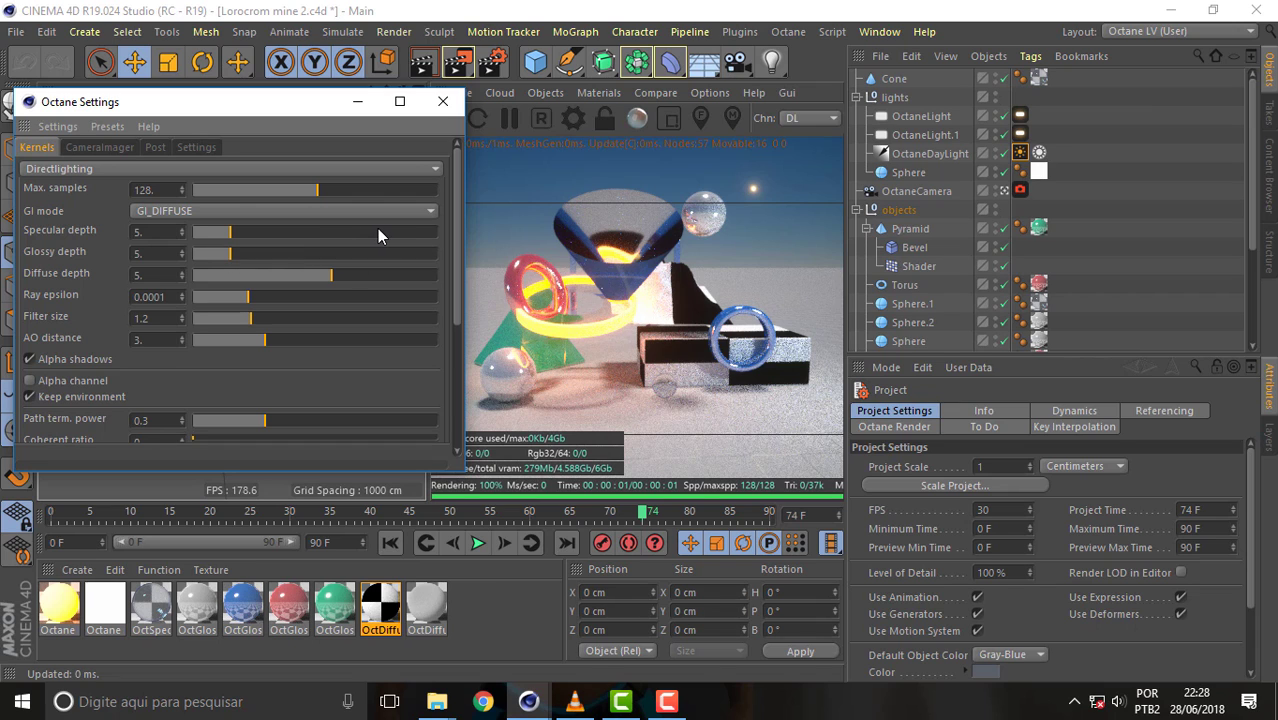
pyautogui.moveTo(289, 111); pyautogui.dragTo(273, 111)
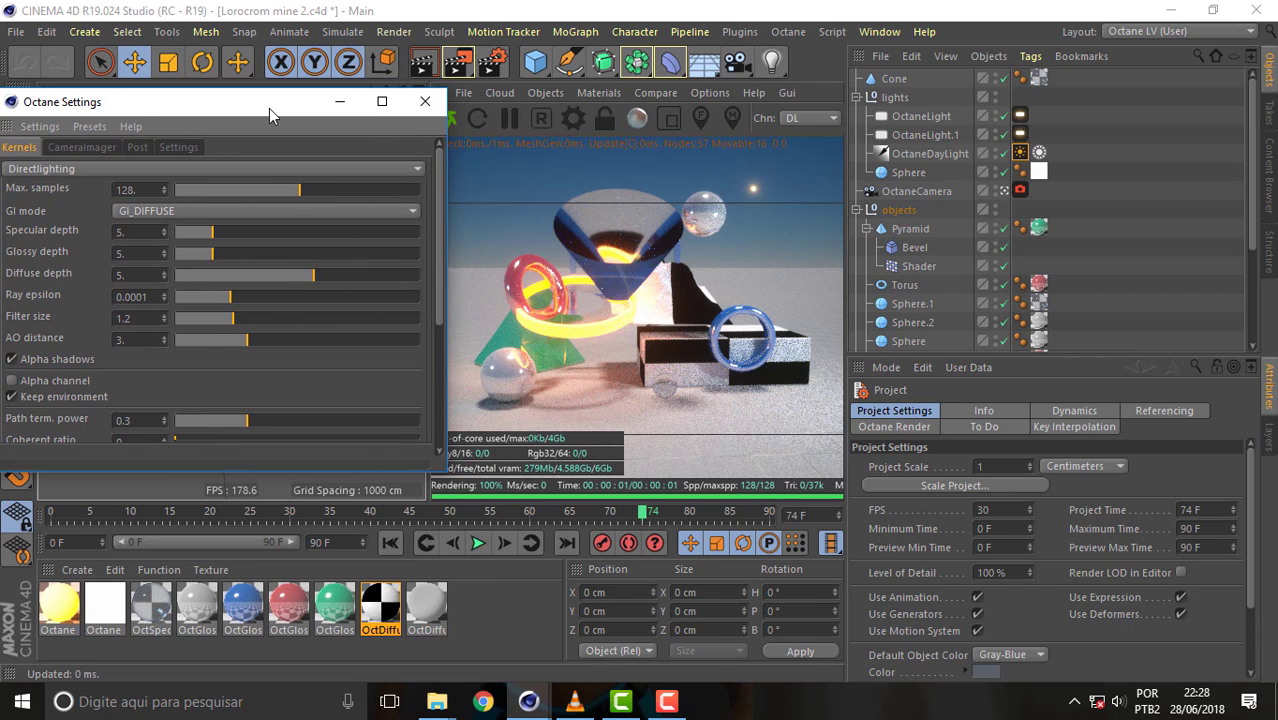
pyautogui.click(222, 211)
pyautogui.click(210, 228)
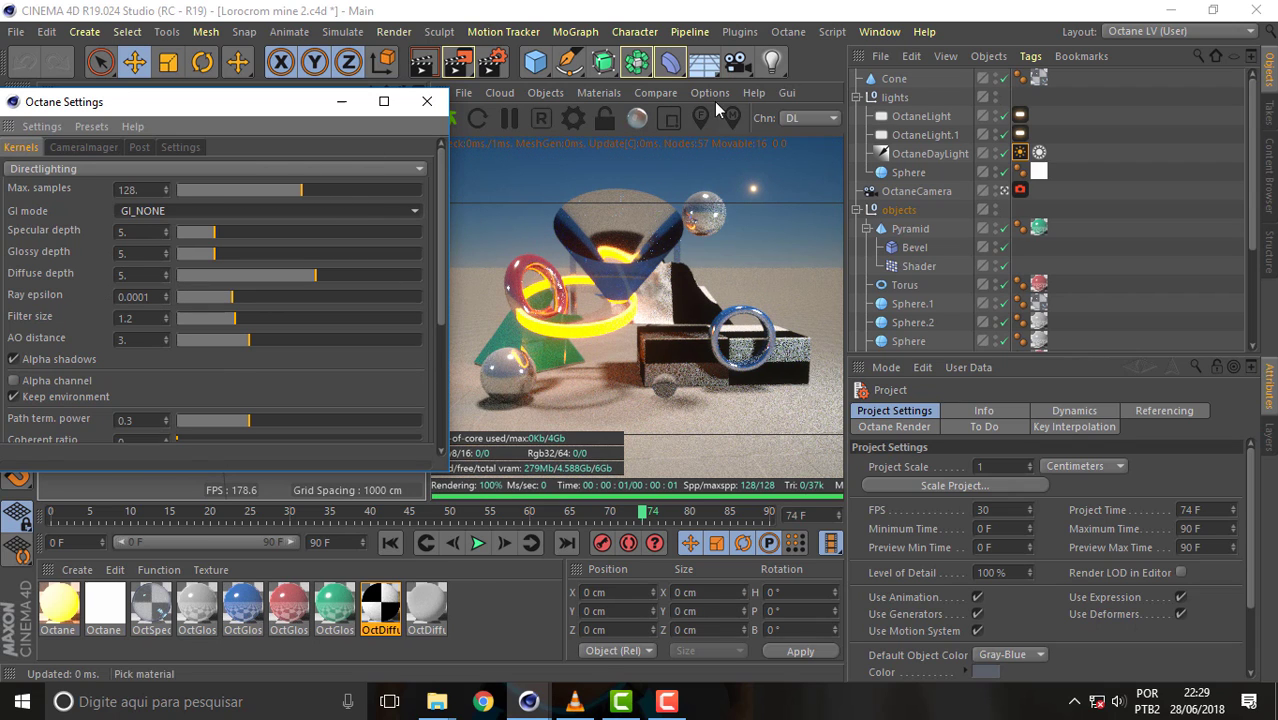
# - Enable A/B comparison, set GI mode to GI_AMBIENT_OCCLUSION and move the split
pyautogui.click(655, 93)
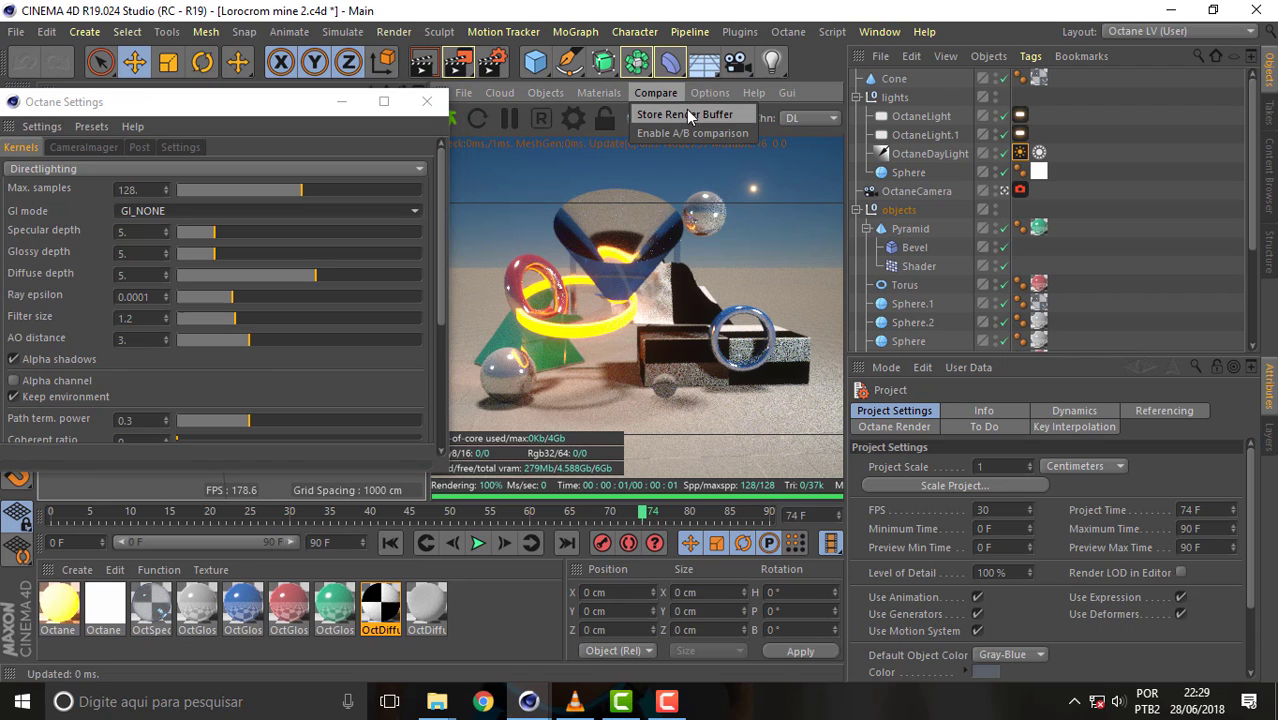
pyautogui.click(677, 115)
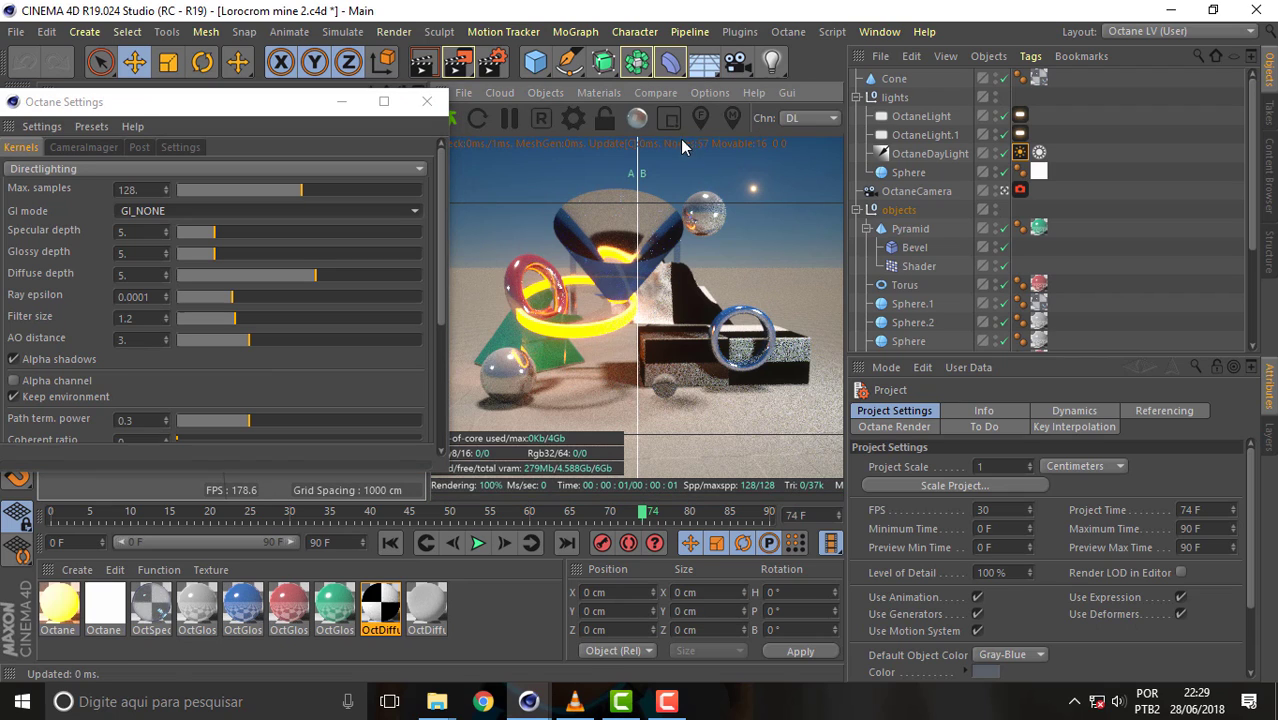
pyautogui.click(416, 211)
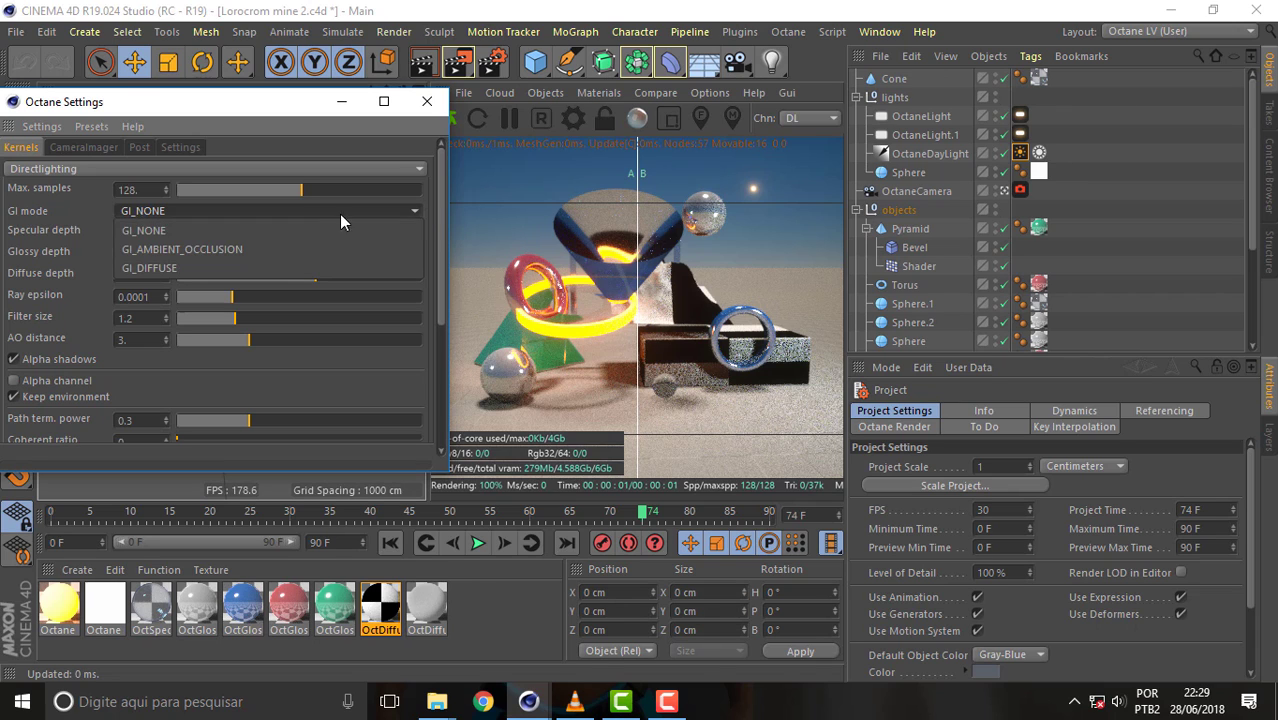
pyautogui.click(278, 249)
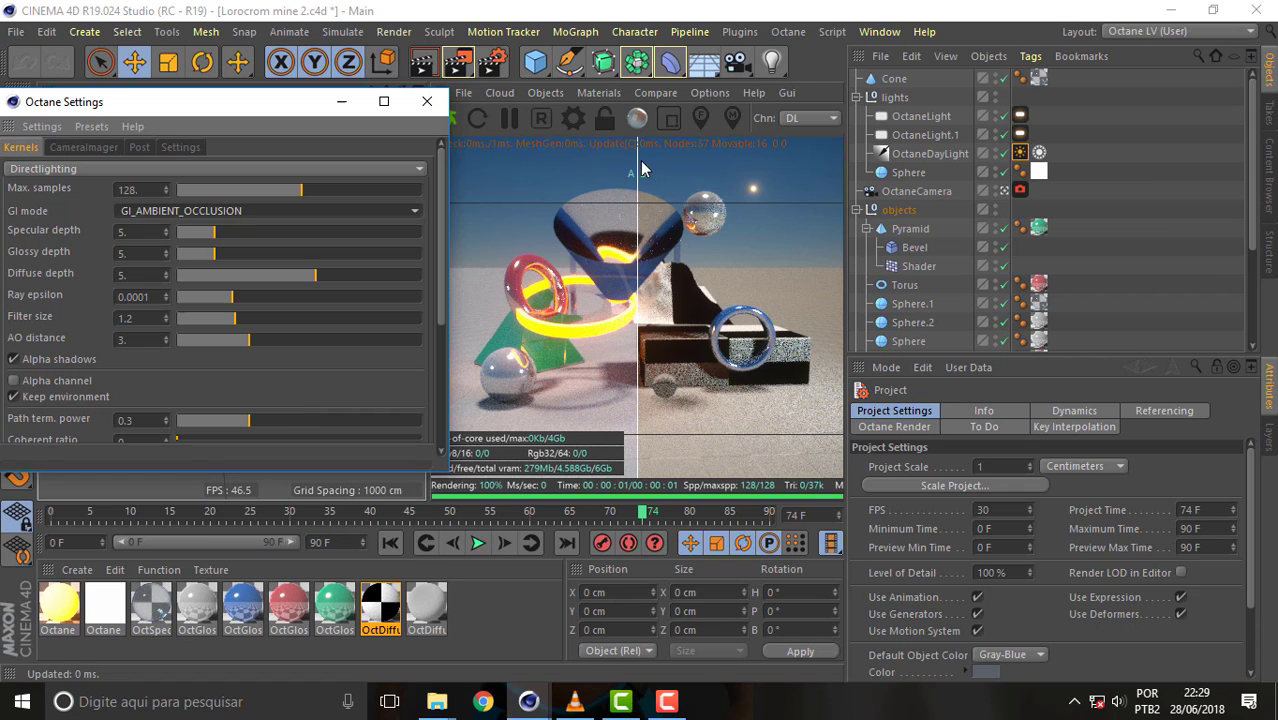
pyautogui.moveTo(637, 152)
pyautogui.mouseDown()
pyautogui.moveTo(489, 164)
pyautogui.moveTo(760, 173)
pyautogui.moveTo(632, 173)
pyautogui.mouseUp()
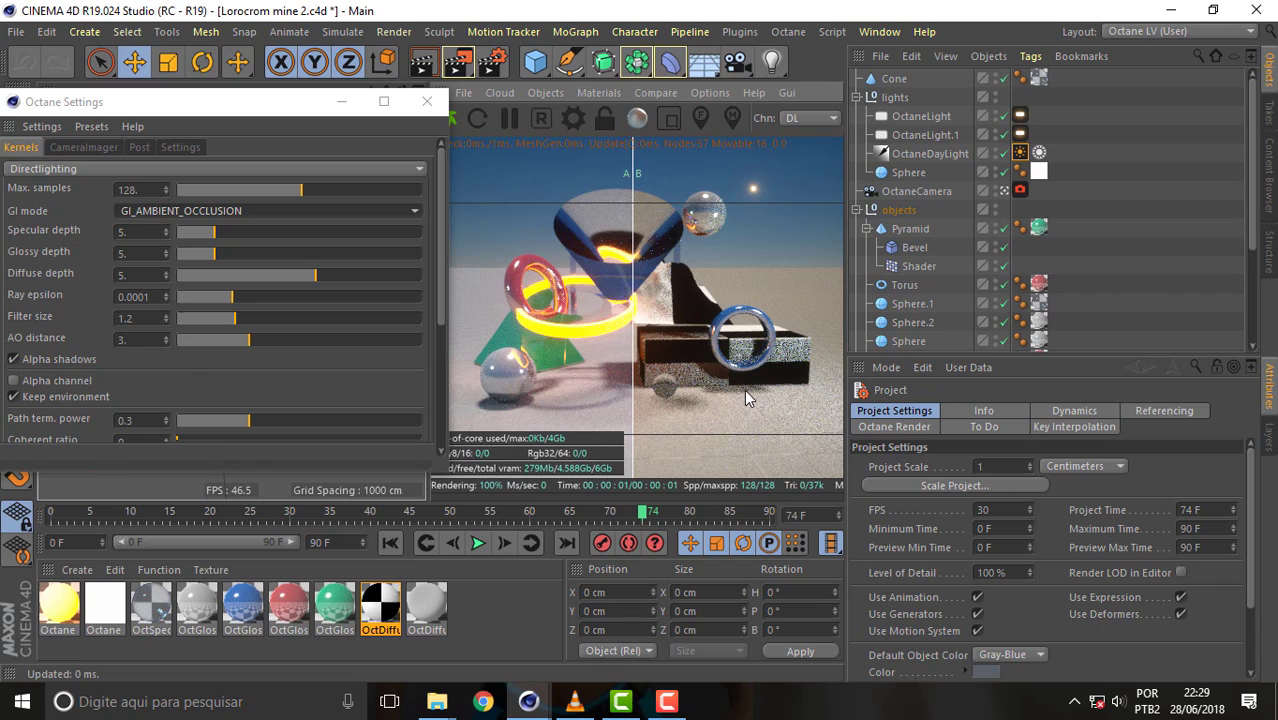
# - Set Max. samples to 256 and sweep the A/B split, ending right of the glass ring
pyautogui.click(141, 190)
pyautogui.write('256')
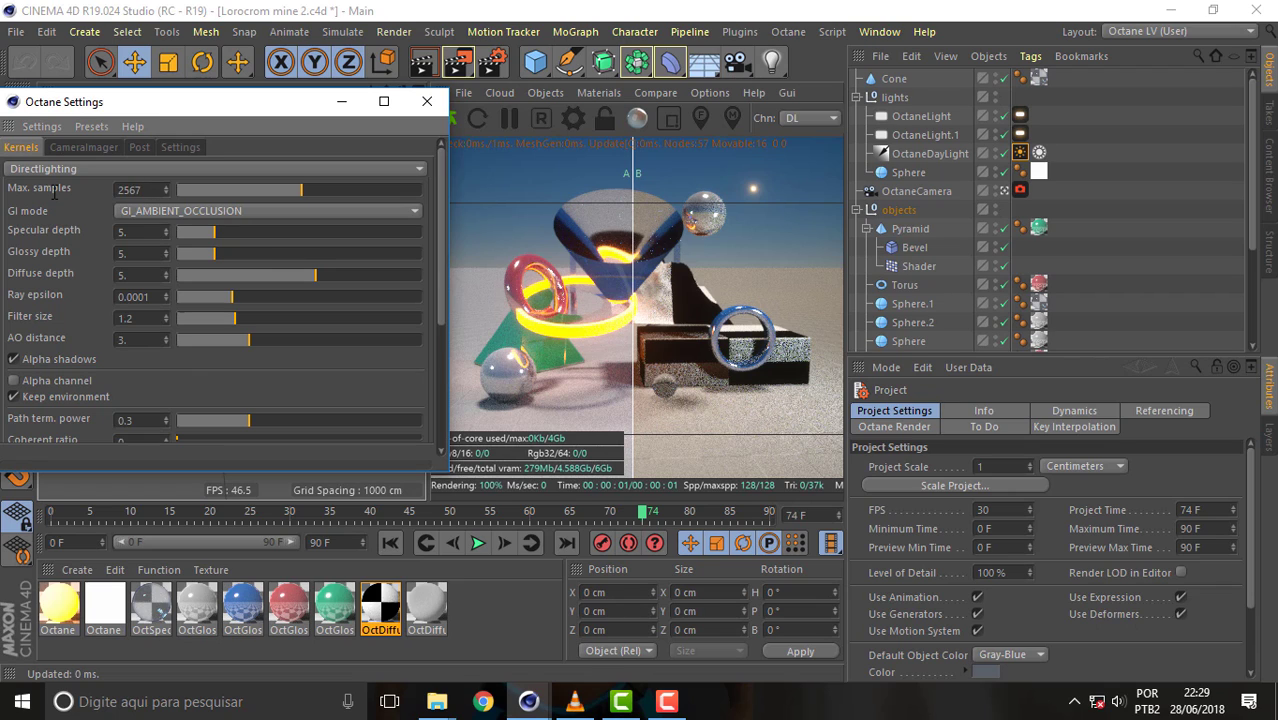
pyautogui.press('Return')
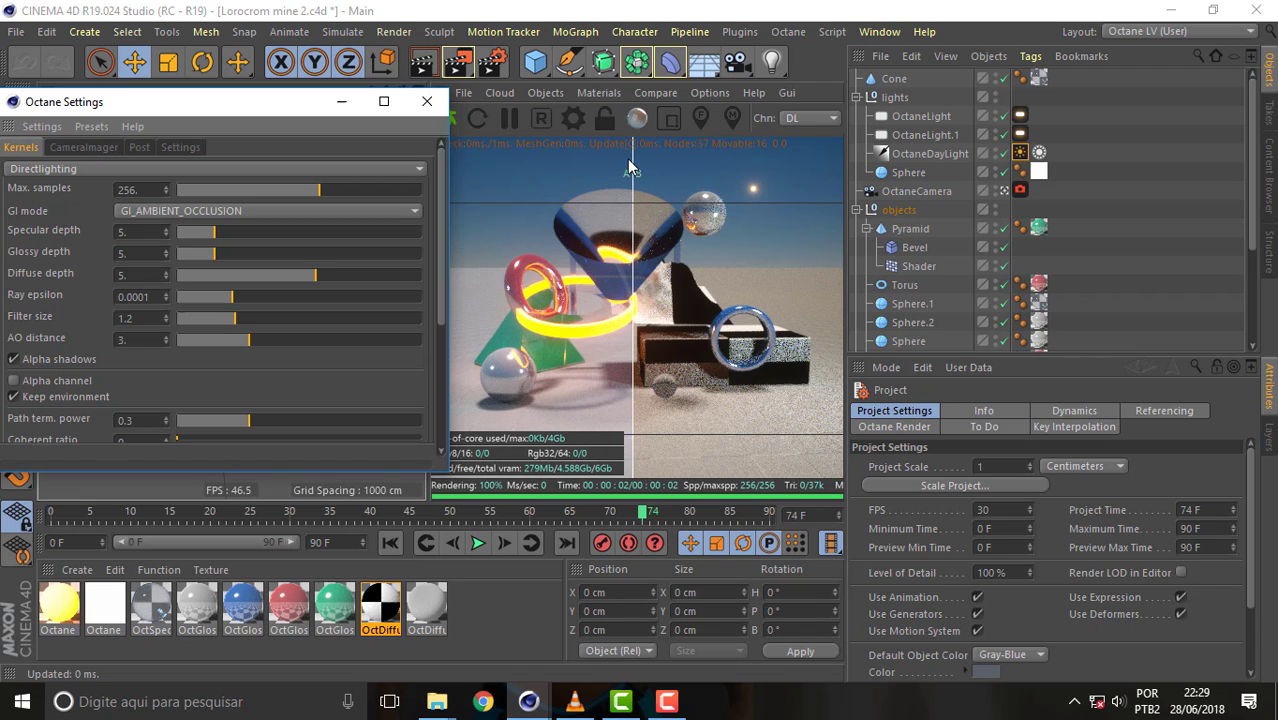
pyautogui.moveTo(634, 168)
pyautogui.mouseDown()
pyautogui.moveTo(666, 180)
pyautogui.moveTo(650, 189)
pyautogui.mouseUp()
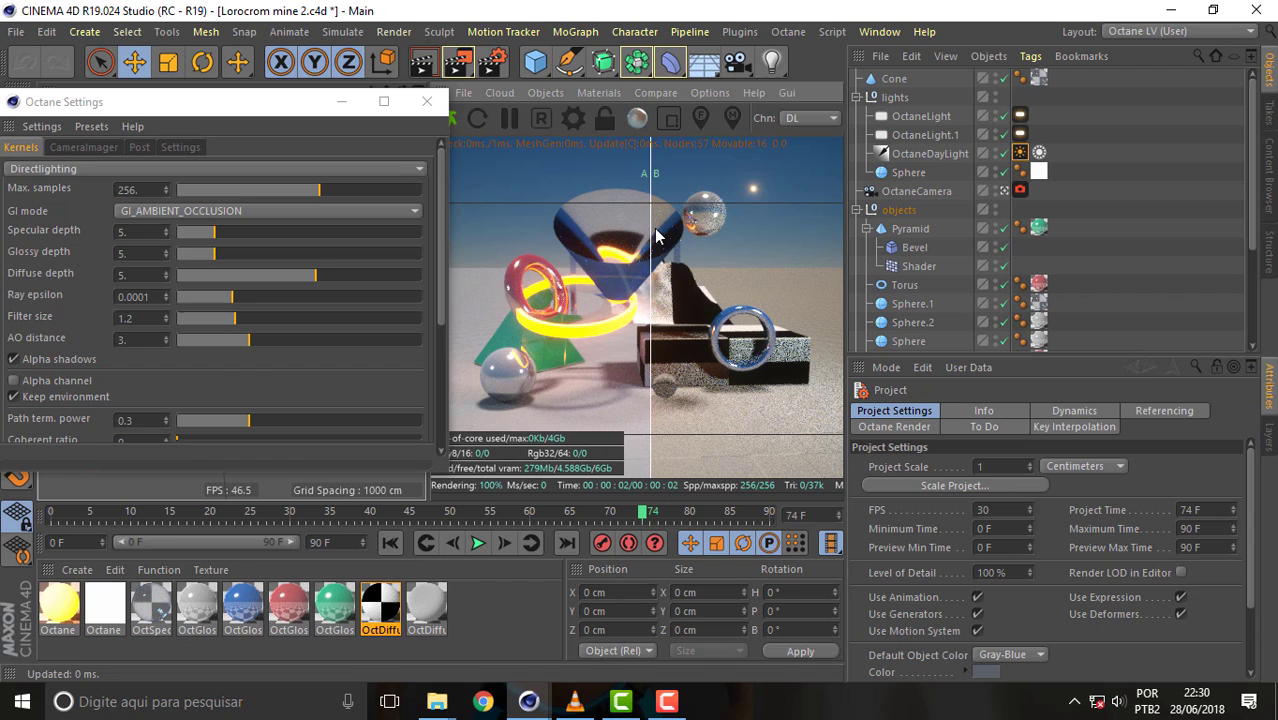
pyautogui.moveTo(650, 211); pyautogui.dragTo(636, 206)
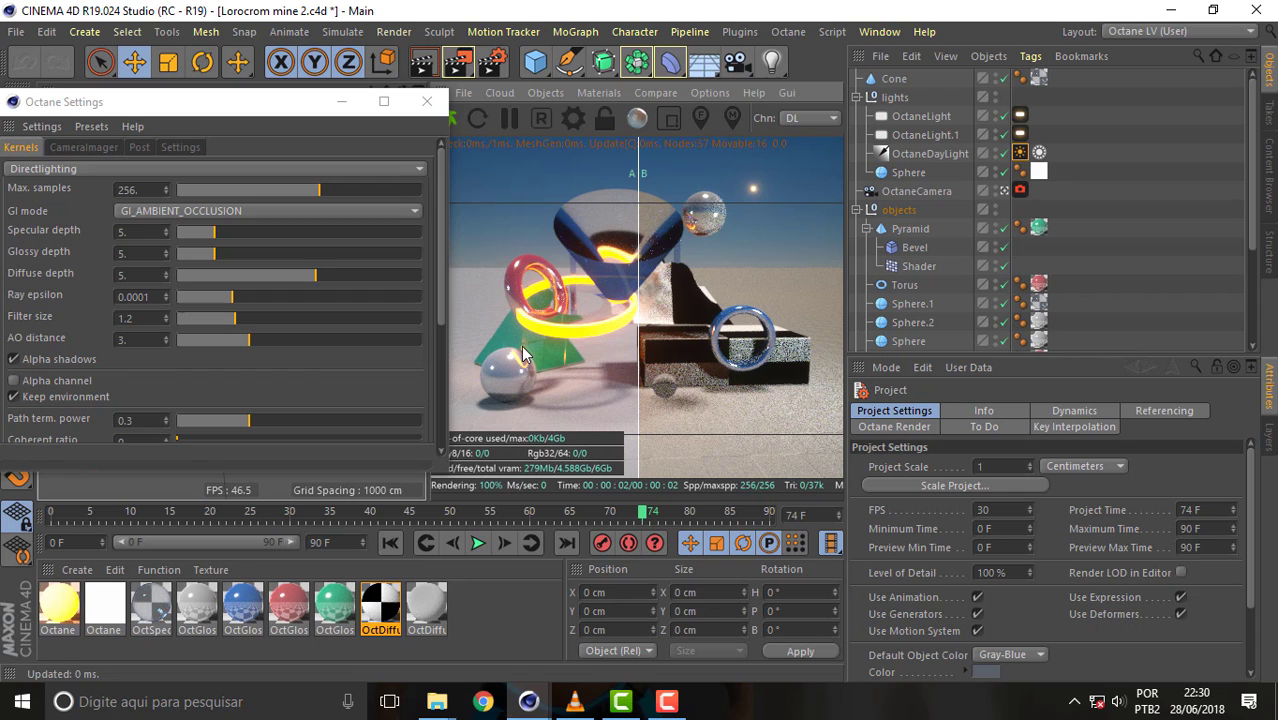
pyautogui.moveTo(639, 158); pyautogui.dragTo(764, 165)
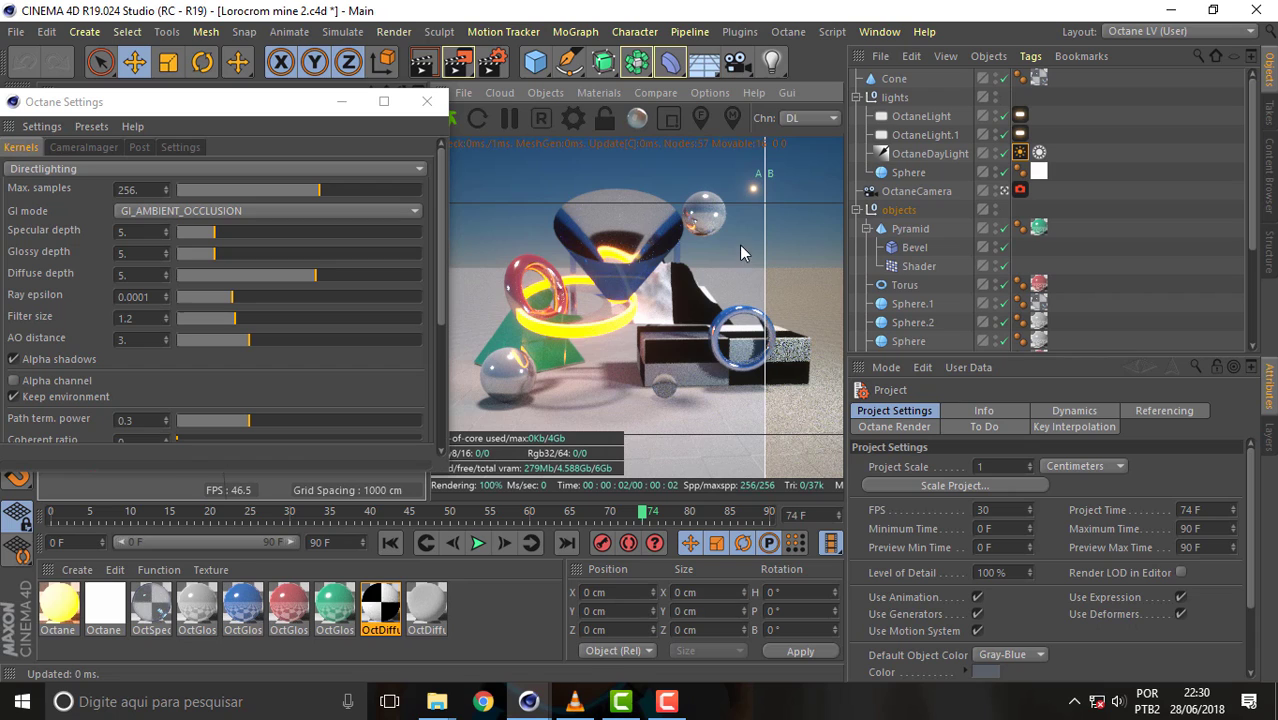
# - Store the current render buffer as reference and switch GI mode to GI_DIFFUSE
pyautogui.click(660, 95)
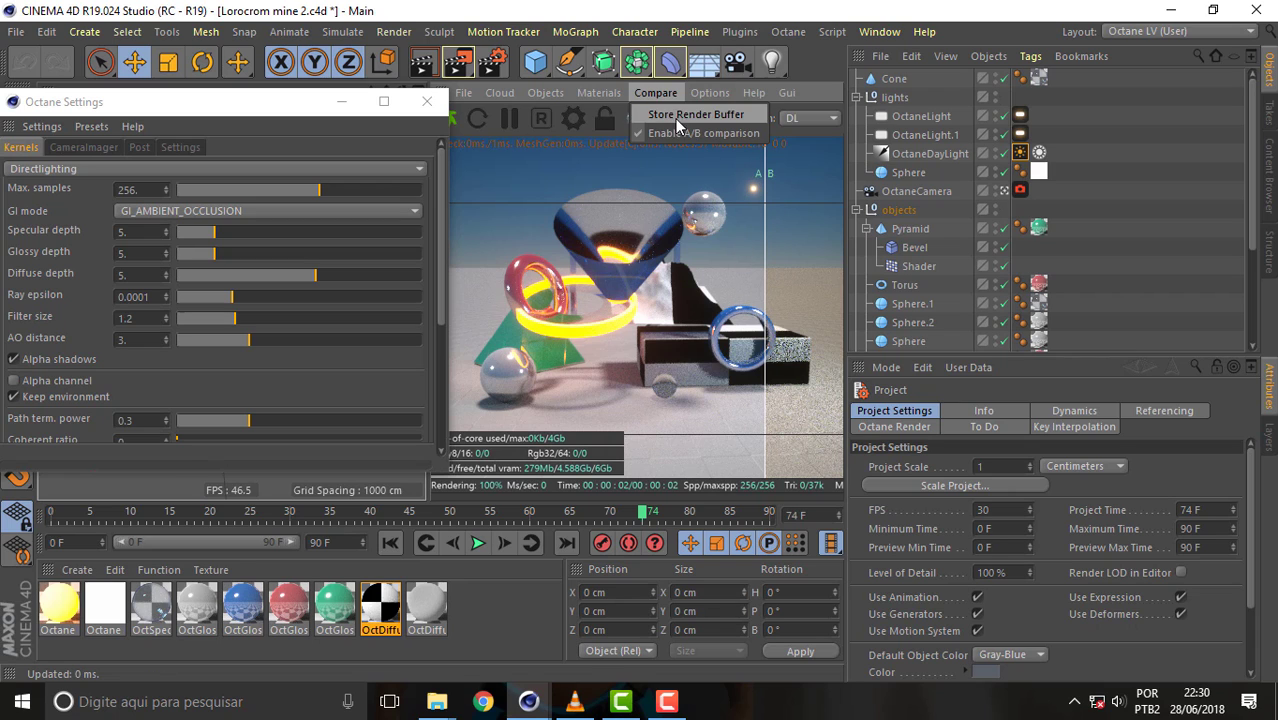
pyautogui.click(676, 116)
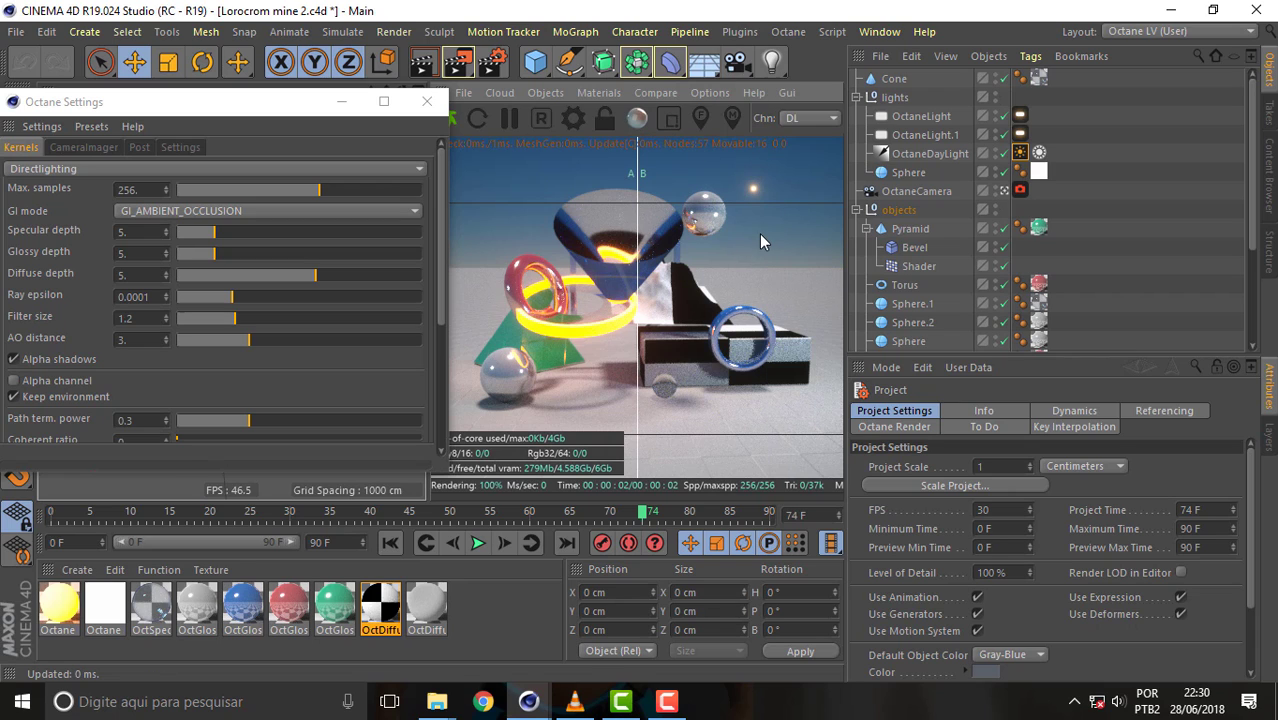
pyautogui.click(305, 212)
pyautogui.click(248, 268)
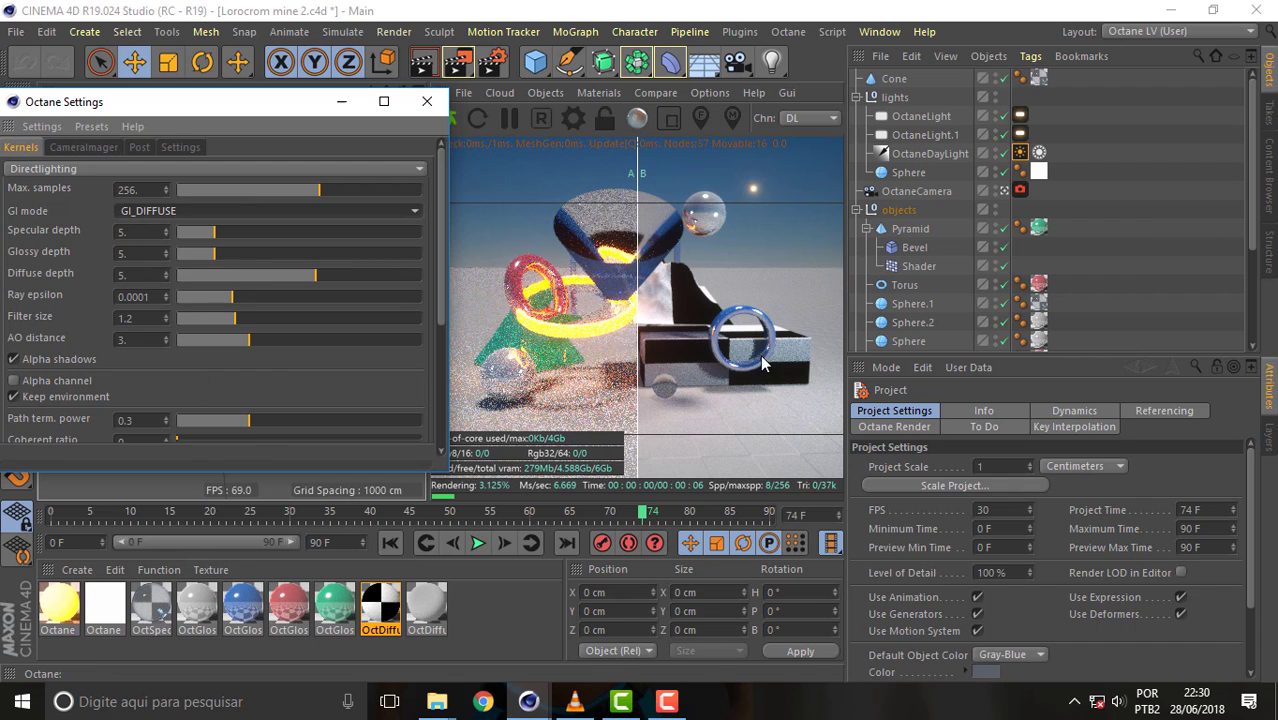
# - Sweep the A/B split back and forth comparing the diffuse and stored renders
pyautogui.moveTo(637, 165)
pyautogui.mouseDown()
pyautogui.moveTo(535, 189)
pyautogui.moveTo(684, 240)
pyautogui.mouseUp()
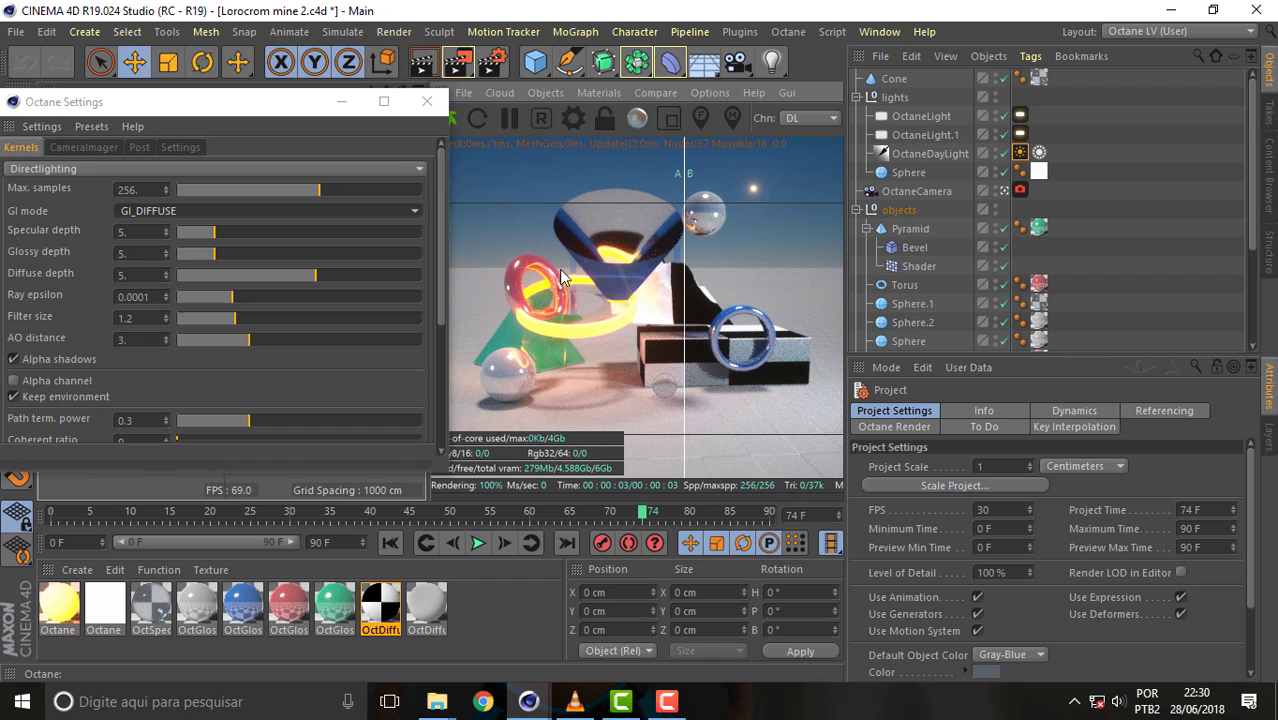
pyautogui.moveTo(684, 192)
pyautogui.mouseDown()
pyautogui.moveTo(745, 190)
pyautogui.moveTo(513, 200)
pyautogui.moveTo(685, 200)
pyautogui.moveTo(578, 202)
pyautogui.mouseUp()
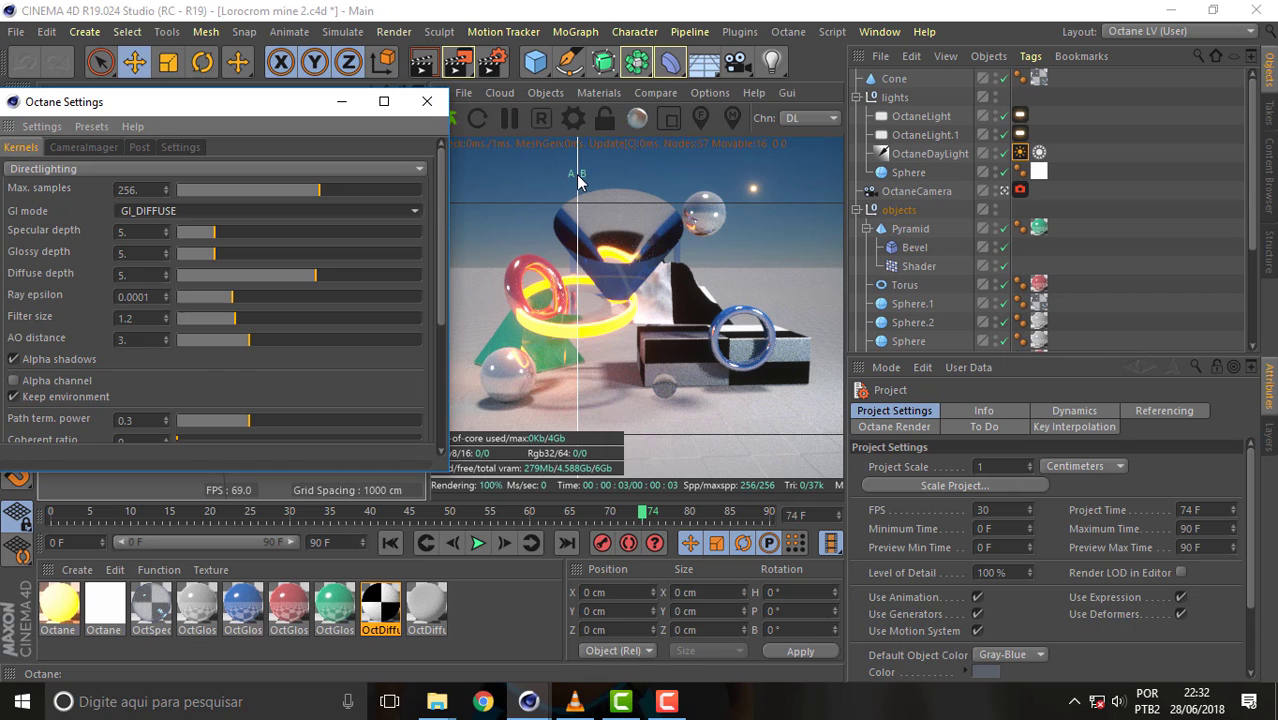
pyautogui.moveTo(583, 190)
pyautogui.mouseDown()
pyautogui.moveTo(486, 165)
pyautogui.moveTo(677, 205)
pyautogui.mouseUp()
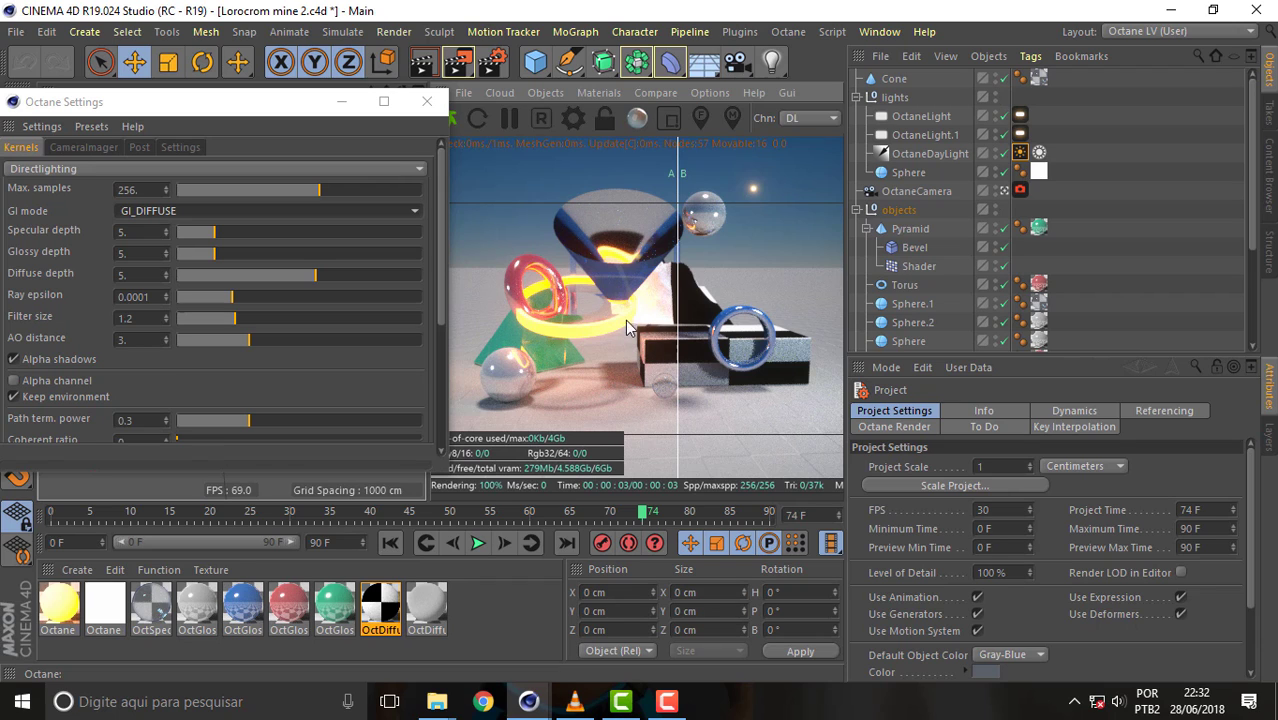
pyautogui.moveTo(678, 170); pyautogui.dragTo(655, 203)
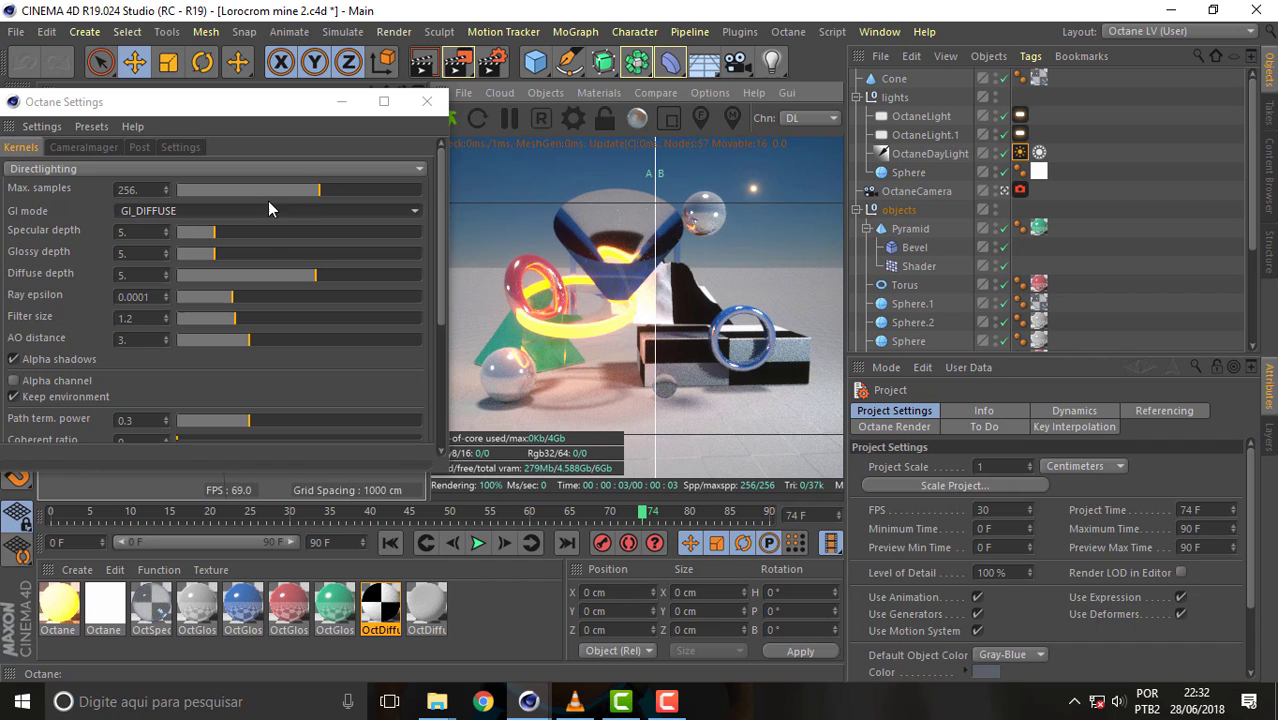
# - Move the Octane Settings window aside and show the Infochannels, Directlighting, Pathtracing, PMC kernel list
pyautogui.moveTo(272, 101); pyautogui.dragTo(349, 99)
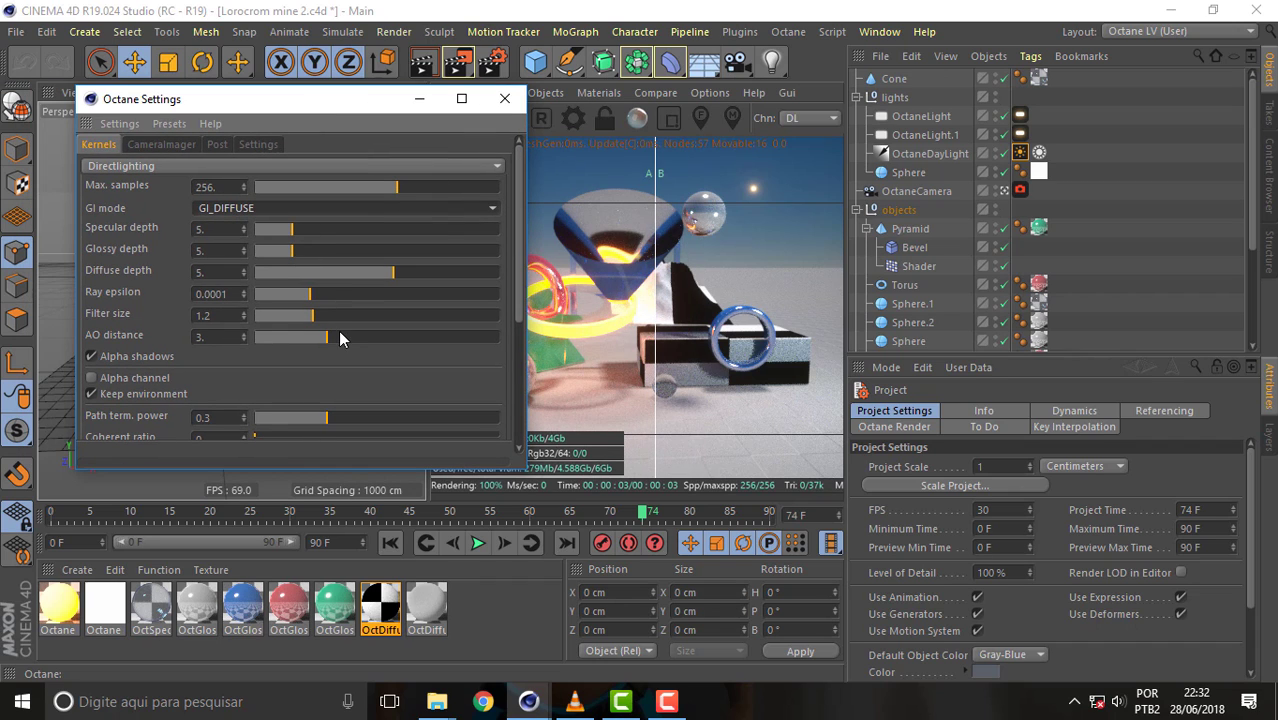
pyautogui.click(191, 165)
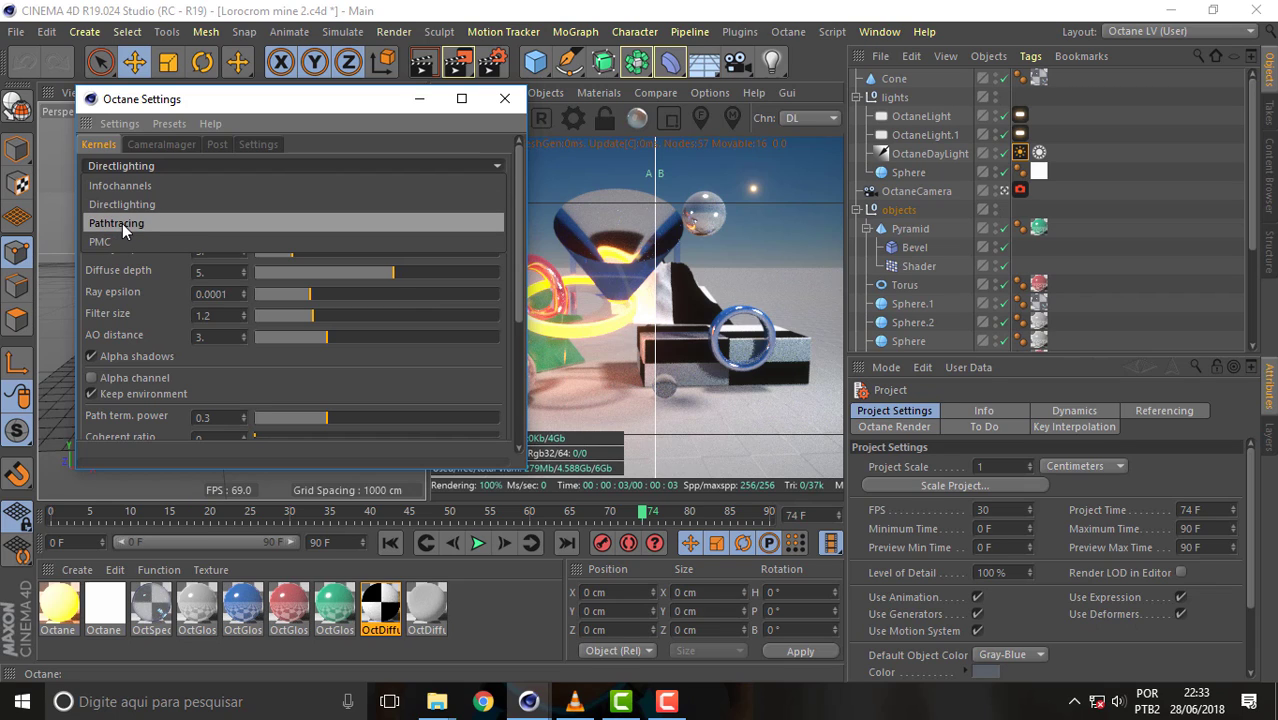
# - Switch the kernel to Pathtracing at 512 max samples and move the settings window aside
pyautogui.click(125, 222)
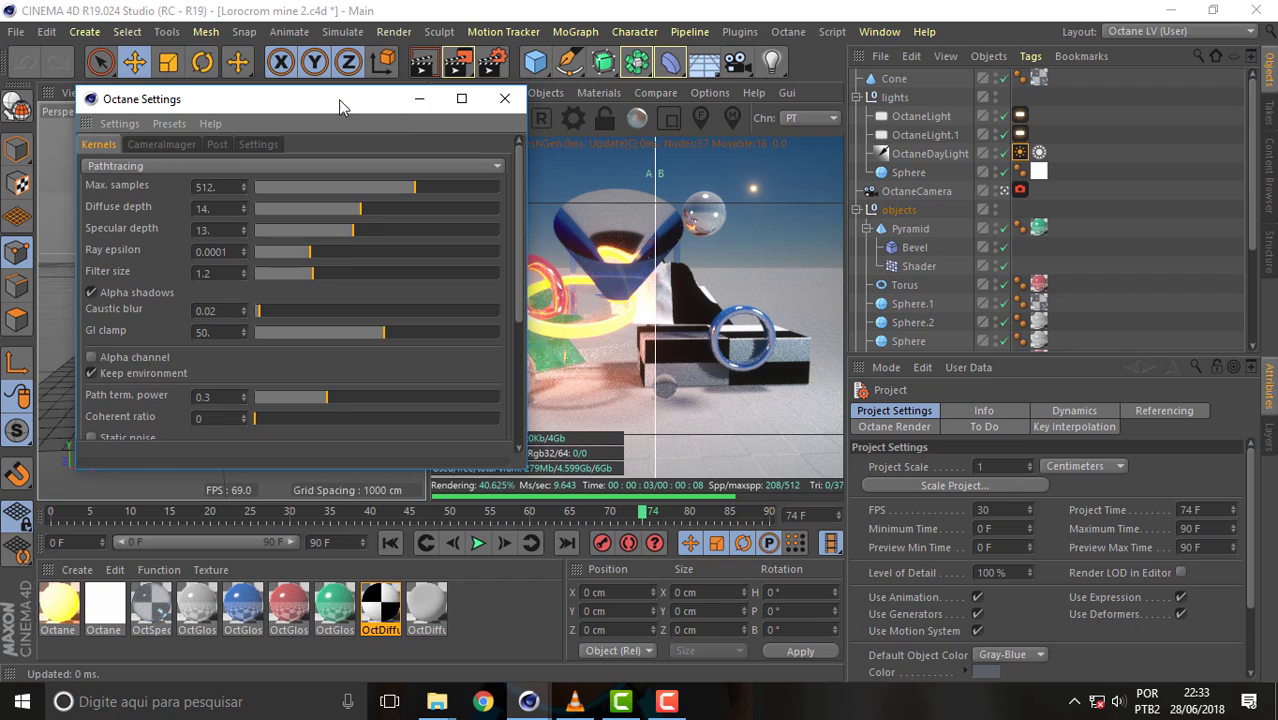
pyautogui.moveTo(338, 99); pyautogui.dragTo(300, 121)
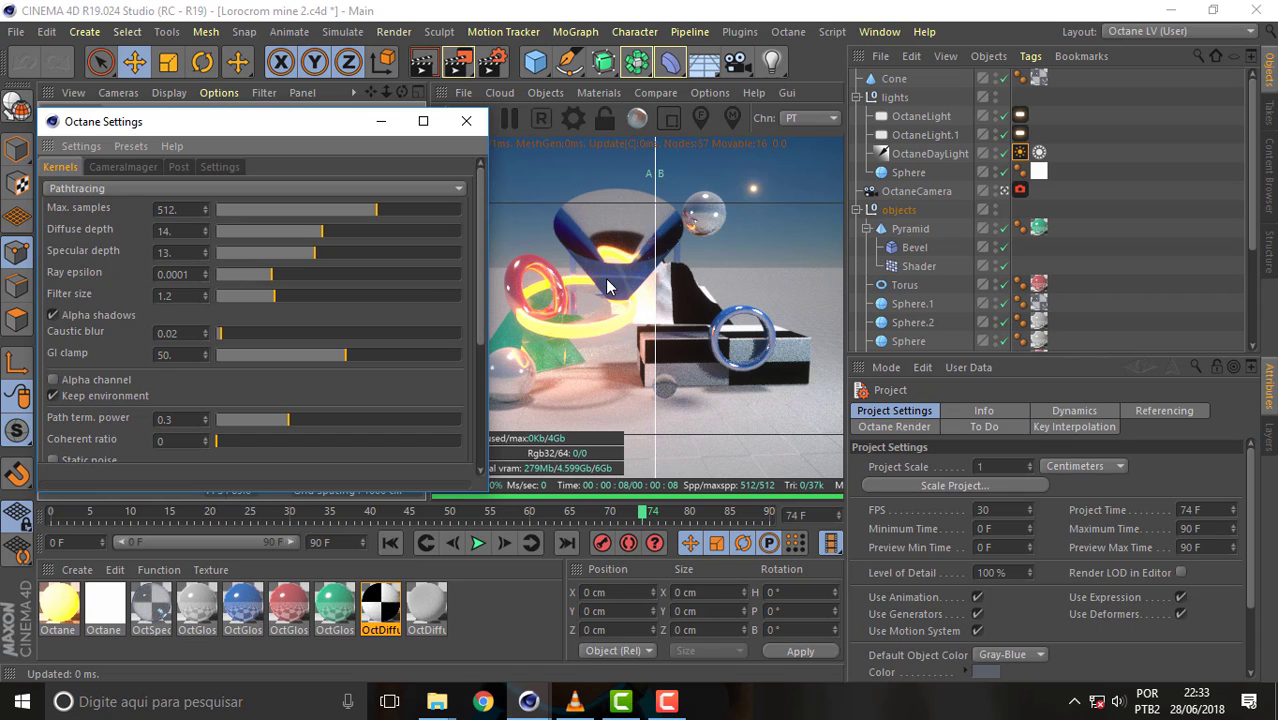
# - Switch the kernel to PMC with 2000 max samples and reposition the Octane Settings window
pyautogui.click(98, 188)
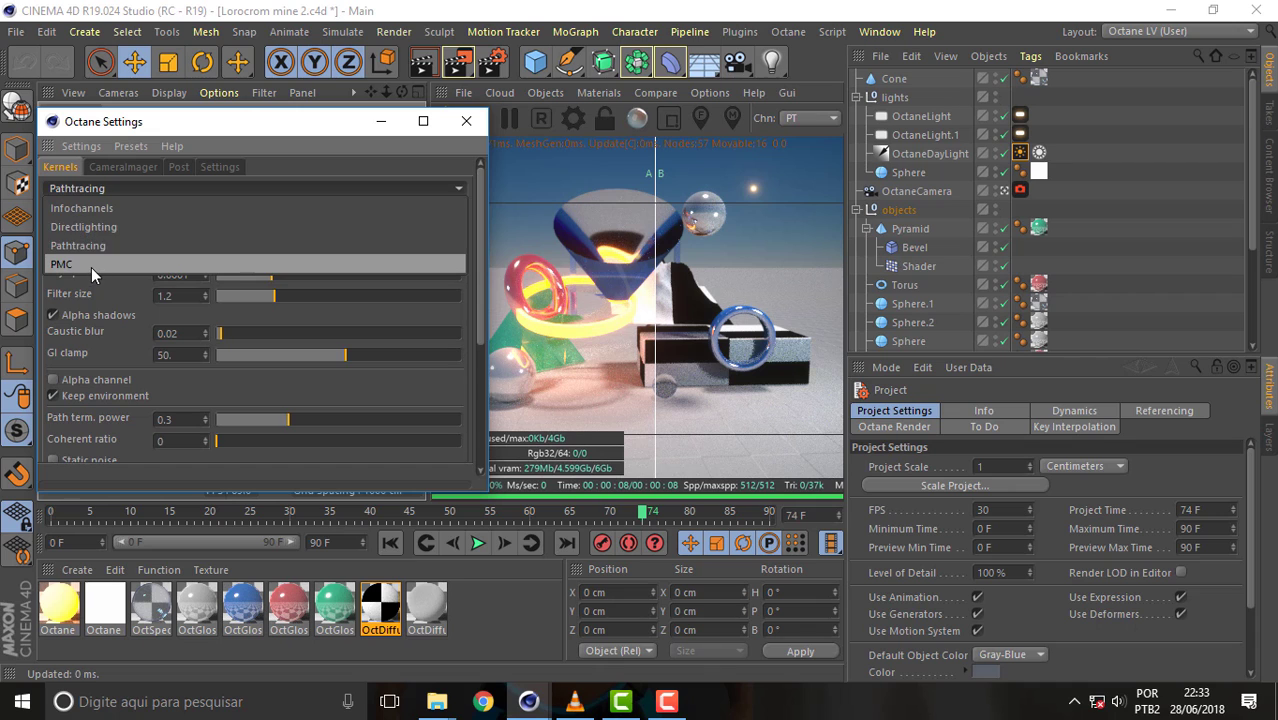
pyautogui.click(85, 264)
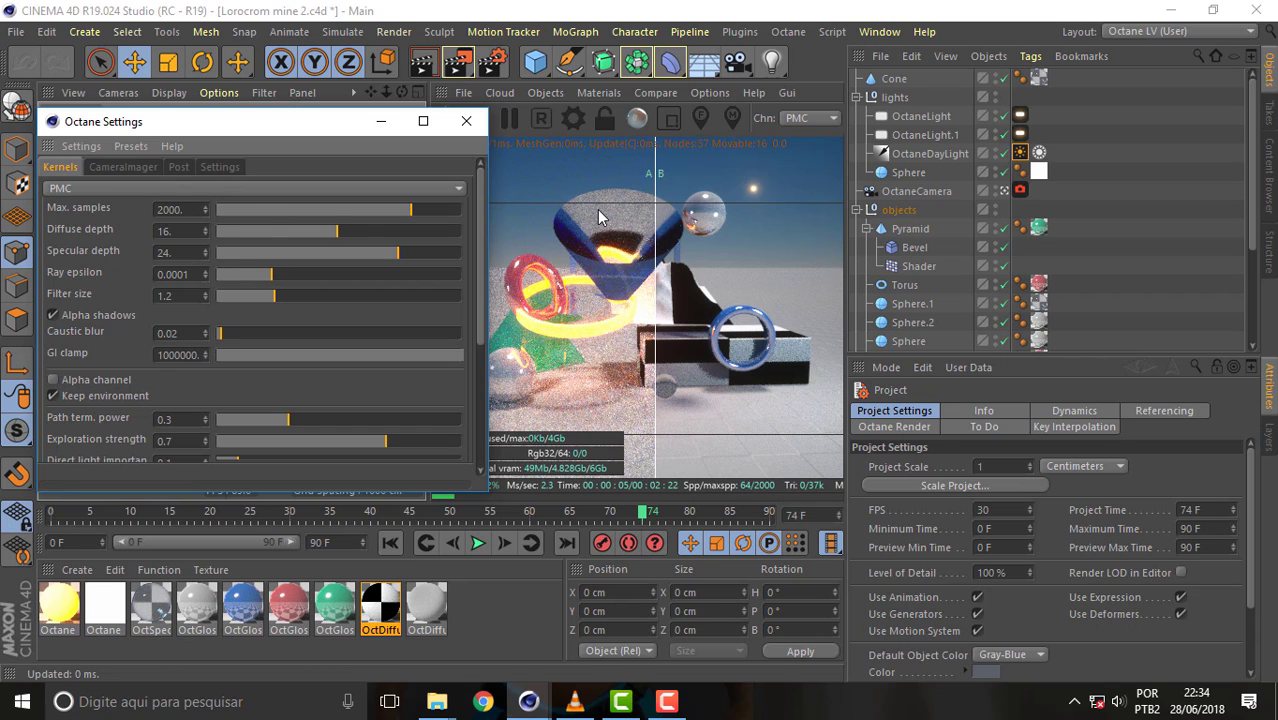
pyautogui.moveTo(312, 124); pyautogui.dragTo(343, 158)
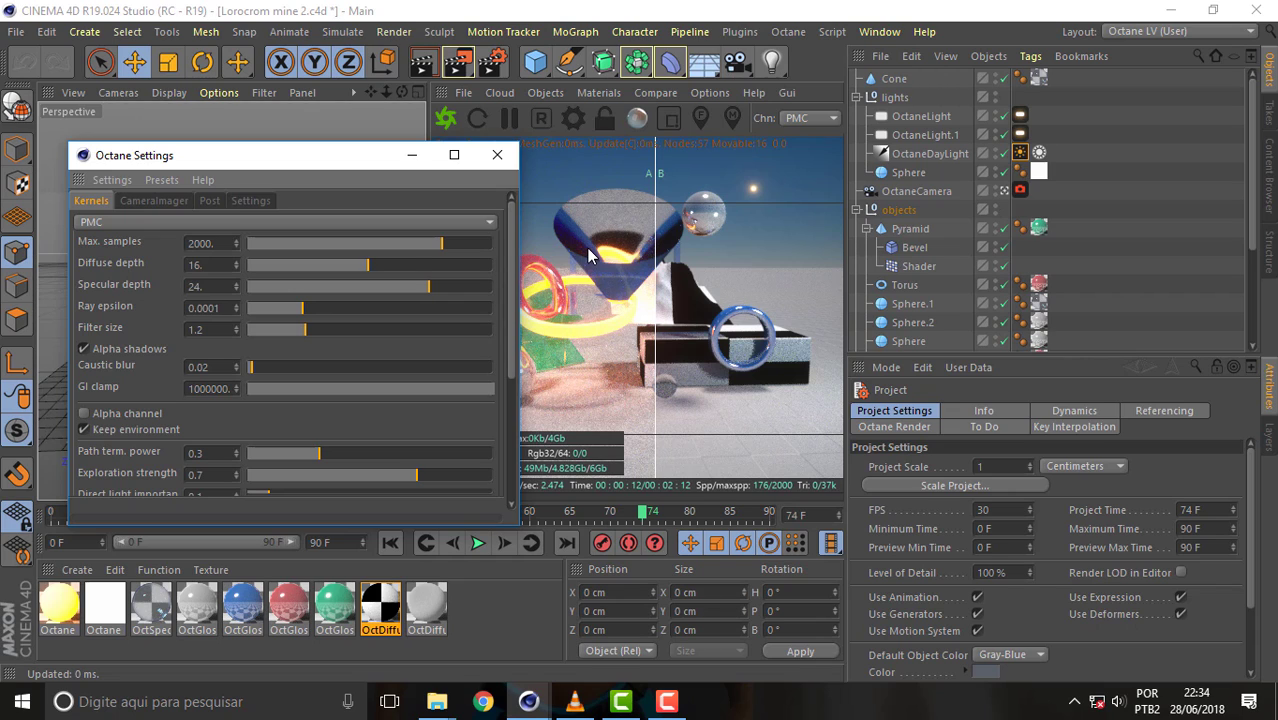
pyautogui.moveTo(317, 158); pyautogui.dragTo(271, 137)
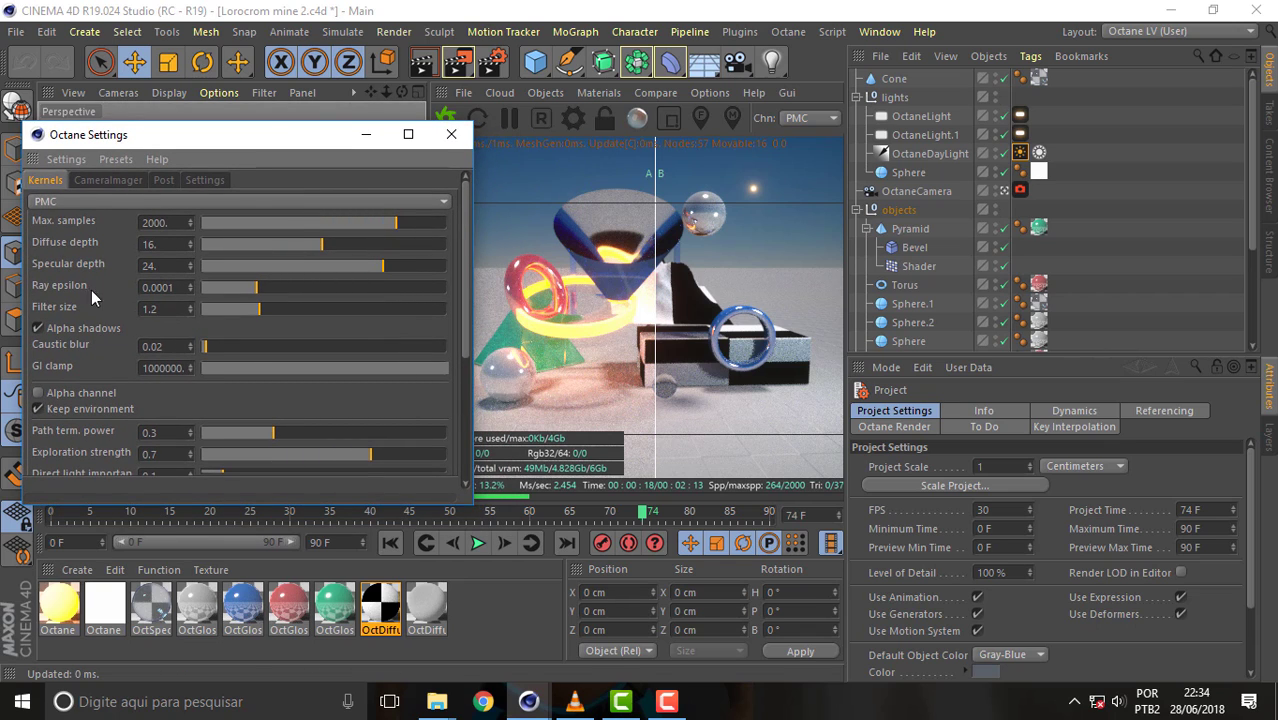
pyautogui.moveTo(462, 277)
pyautogui.mouseDown()
pyautogui.moveTo(451, 296)
pyautogui.moveTo(451, 222)
pyautogui.mouseUp()
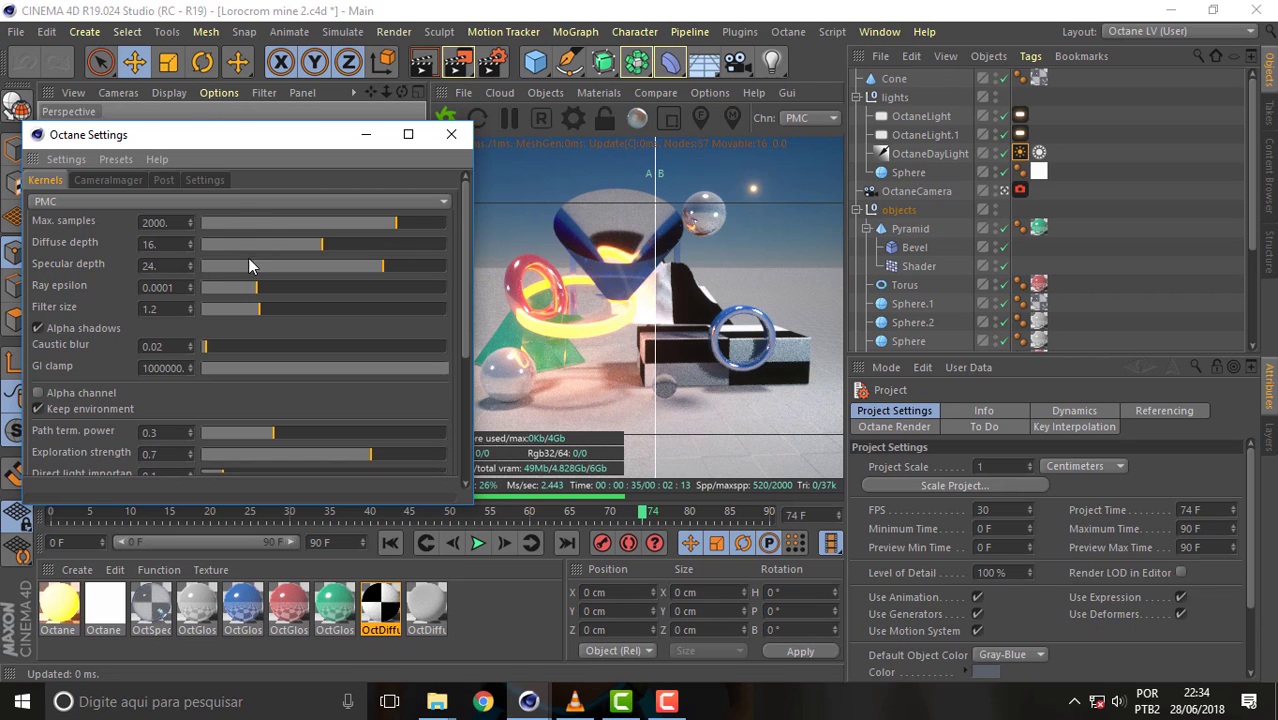
# - Switch the render kernel from PMC back to Directlighting
pyautogui.click(163, 202)
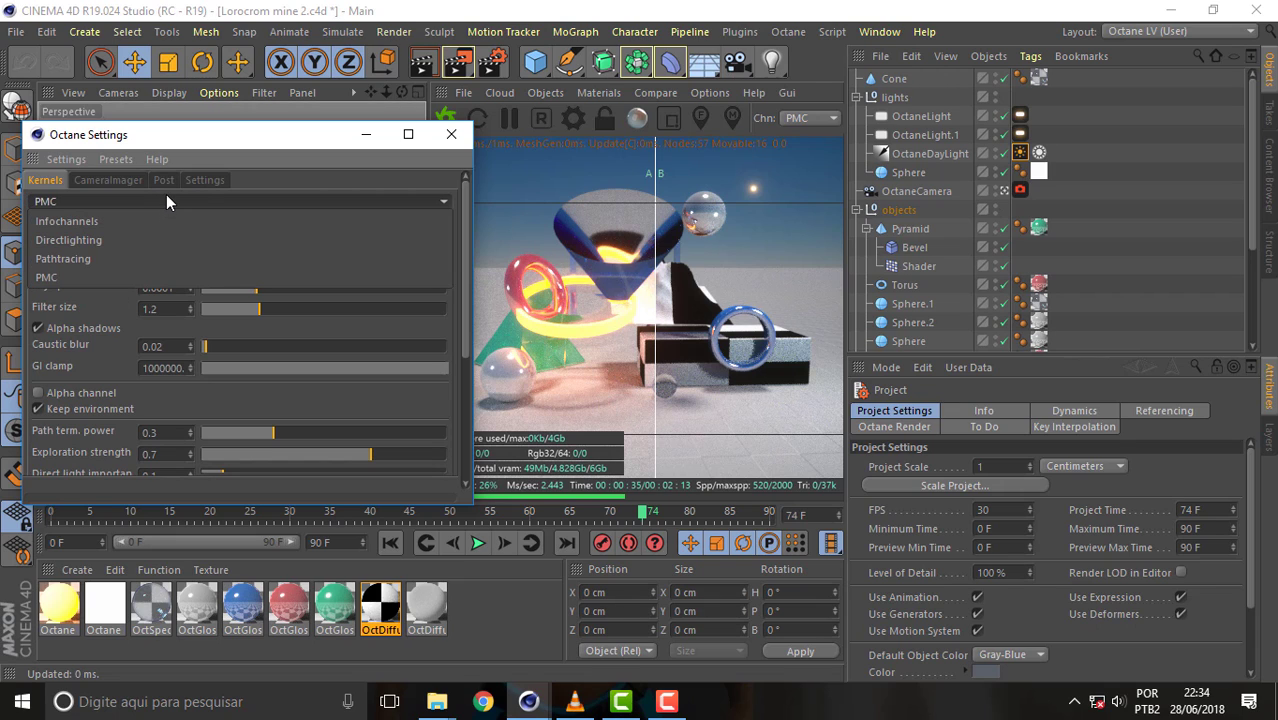
pyautogui.click(306, 140)
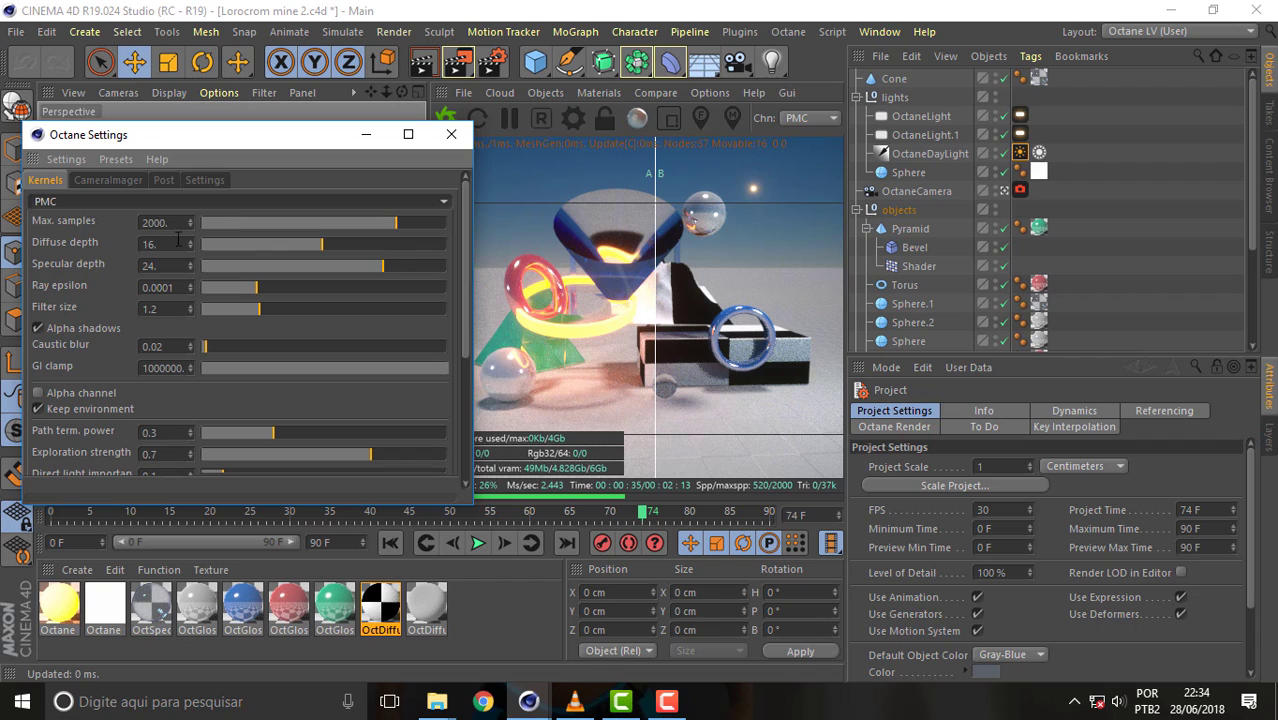
pyautogui.click(442, 203)
pyautogui.click(98, 242)
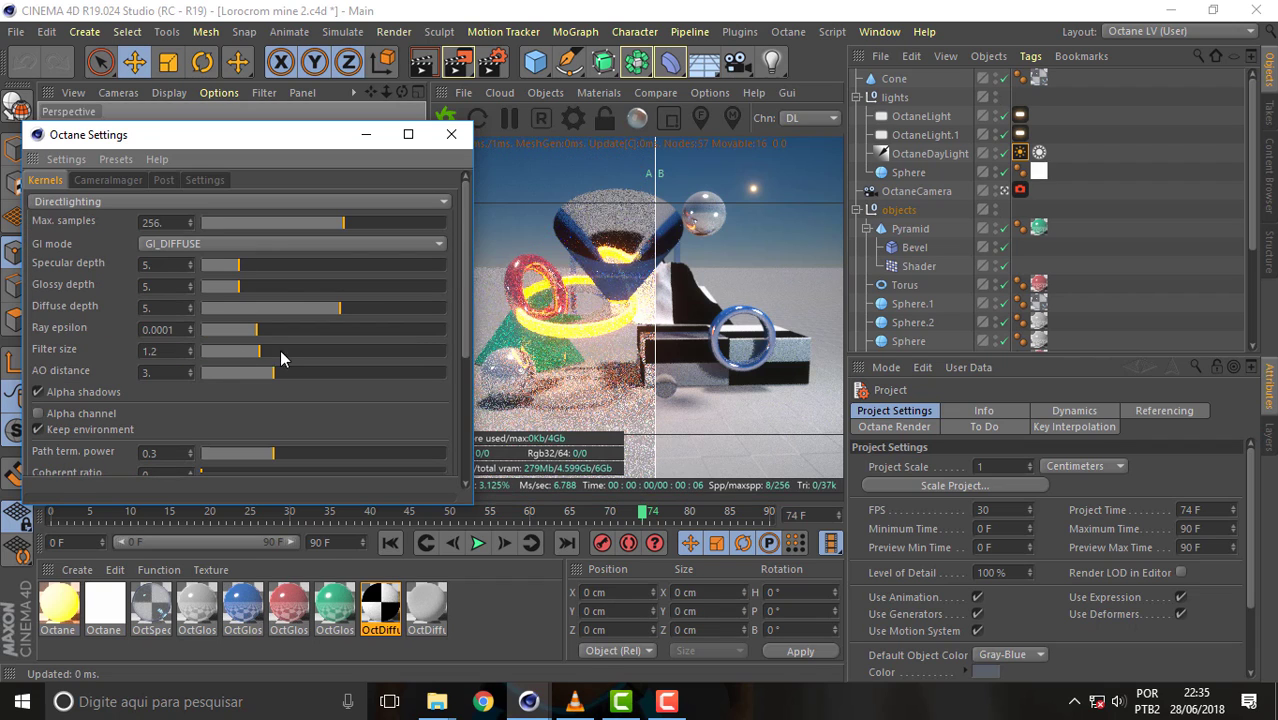
# - Keep GI mode at GI_DIFFUSE and sweep the A/B split to compare renders
pyautogui.moveTo(658, 162)
pyautogui.mouseDown()
pyautogui.moveTo(541, 160)
pyautogui.moveTo(656, 160)
pyautogui.mouseUp()
pyautogui.click(323, 243)
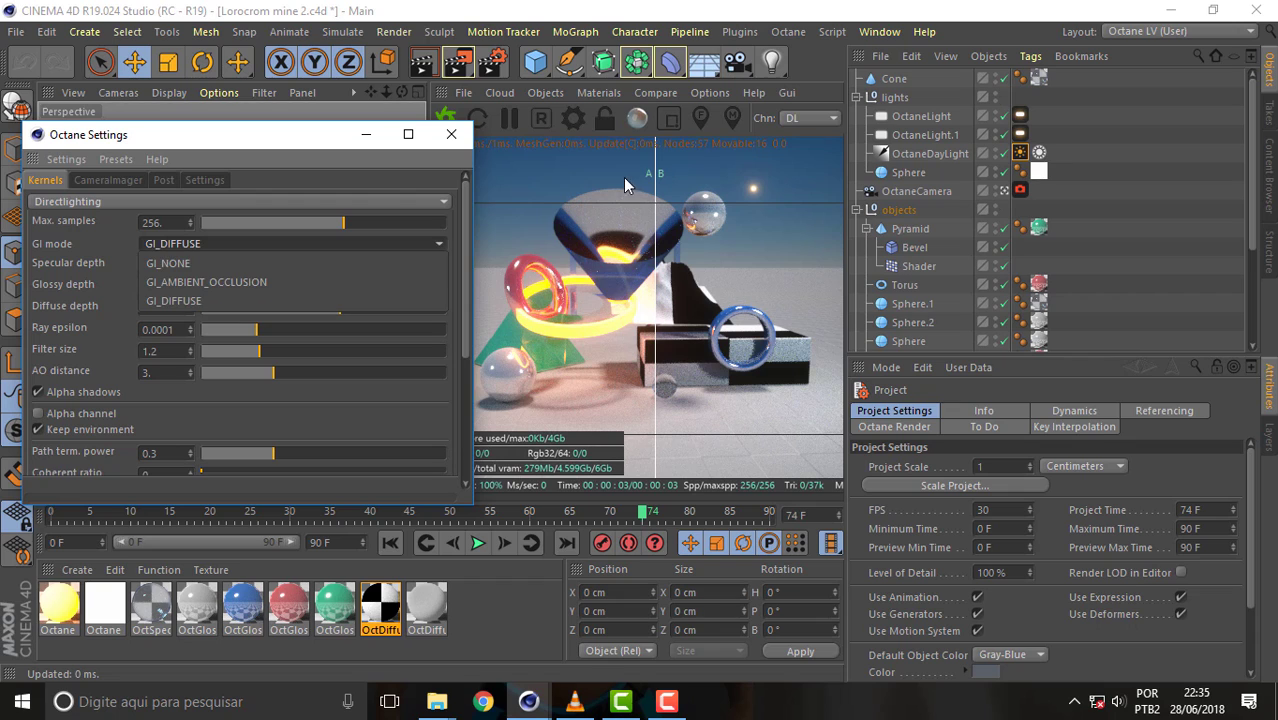
pyautogui.click(656, 168)
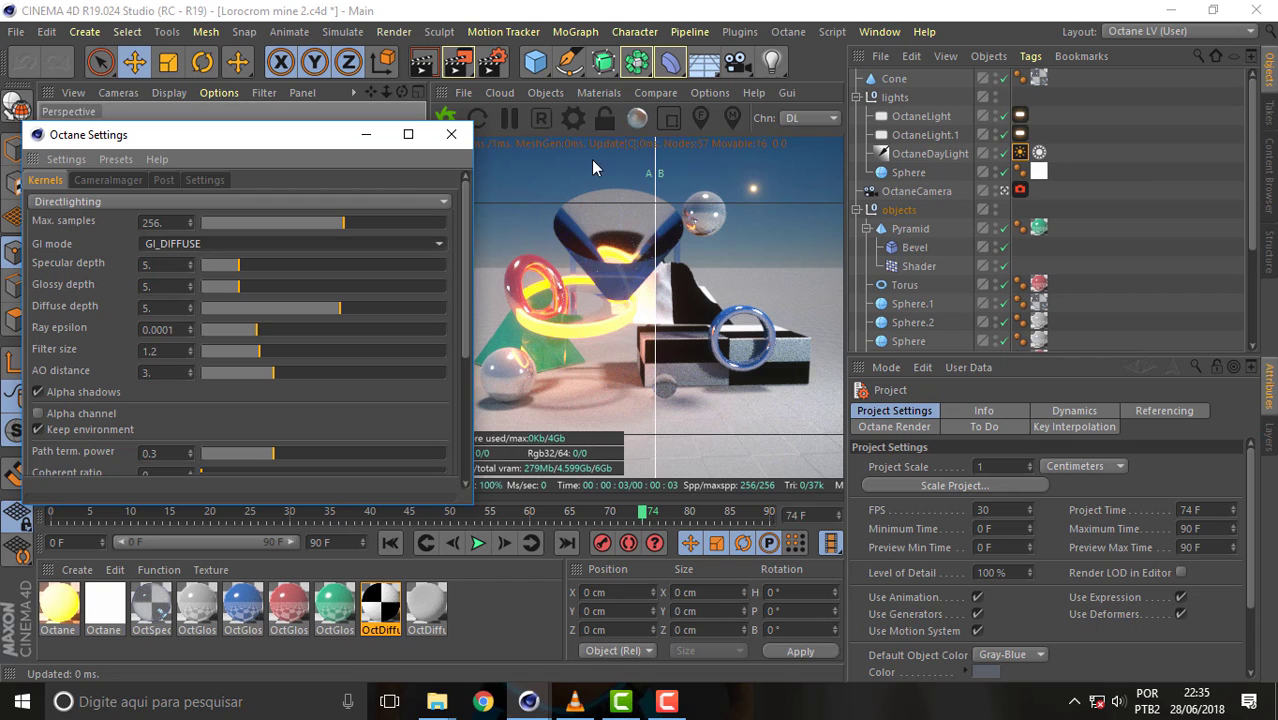
pyautogui.click(656, 168)
pyautogui.moveTo(655, 168)
pyautogui.mouseDown()
pyautogui.moveTo(550, 163)
pyautogui.moveTo(684, 170)
pyautogui.moveTo(641, 176)
pyautogui.mouseUp()
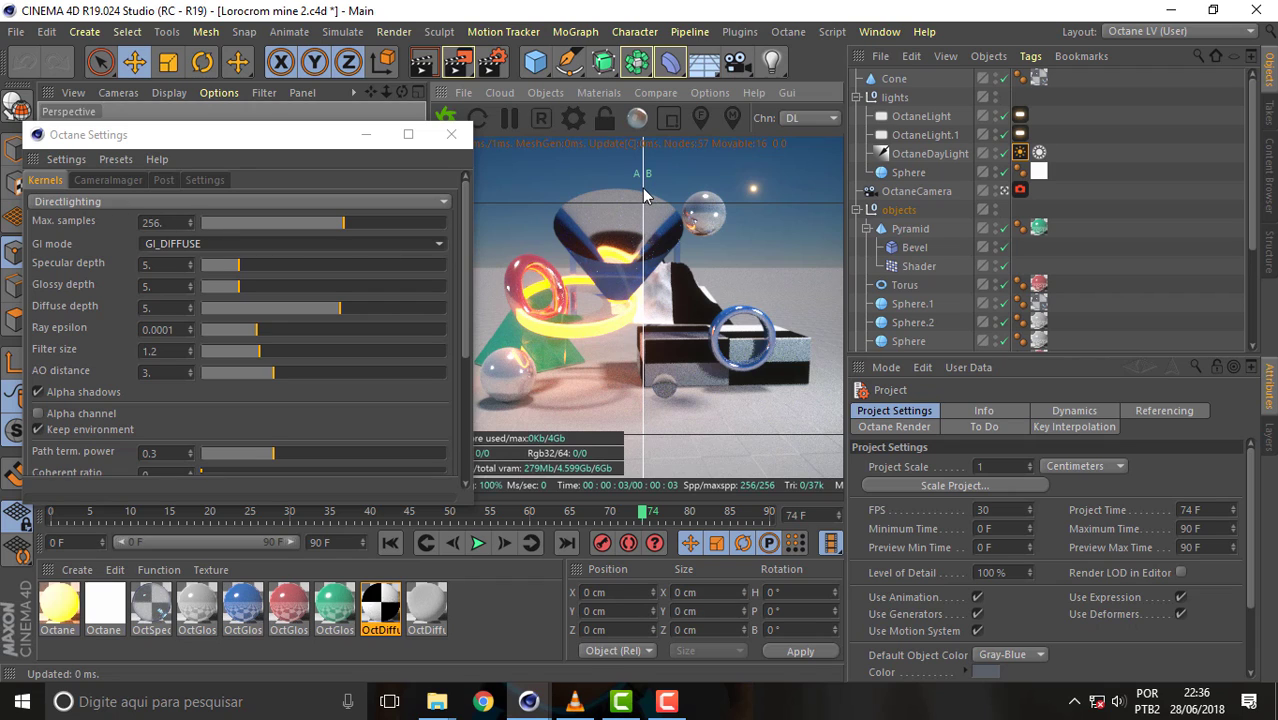
pyautogui.moveTo(645, 196)
pyautogui.mouseDown()
pyautogui.moveTo(636, 172)
pyautogui.moveTo(662, 174)
pyautogui.mouseUp()
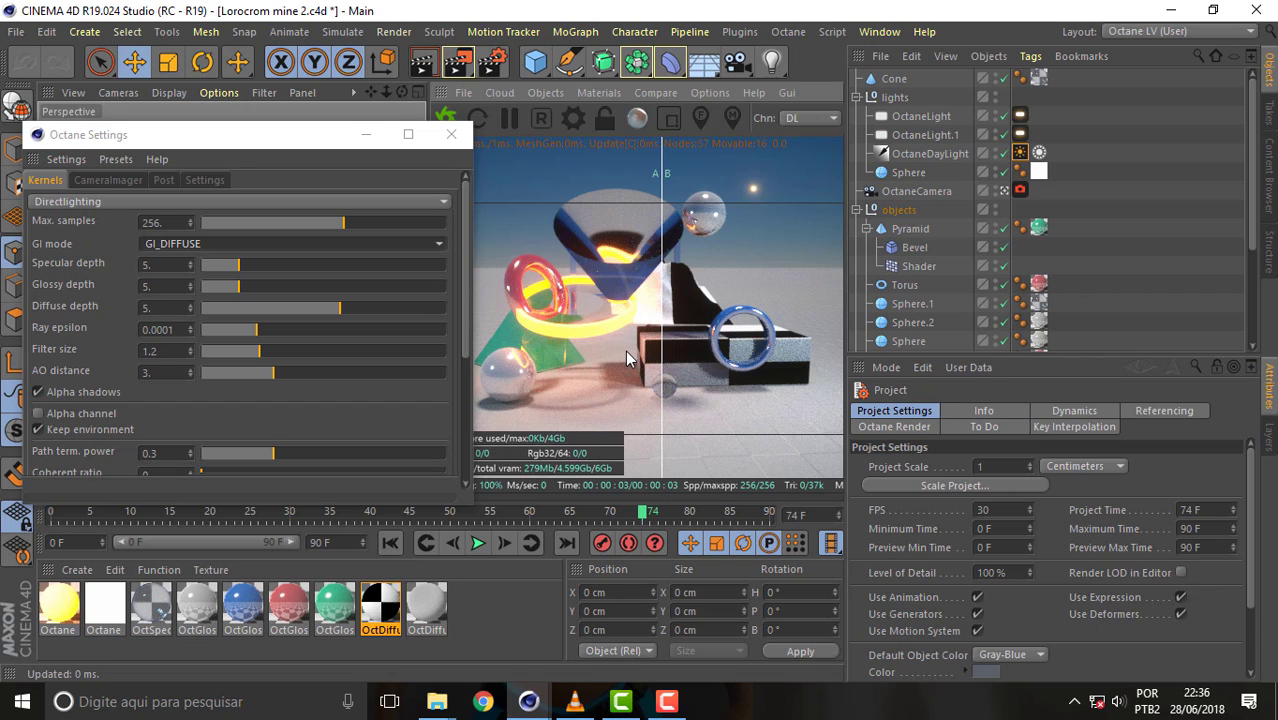
# - Switch the Octane kernel from Directlighting to Pathtracing at 512 max samples
pyautogui.click(108, 201)
pyautogui.click(108, 201)
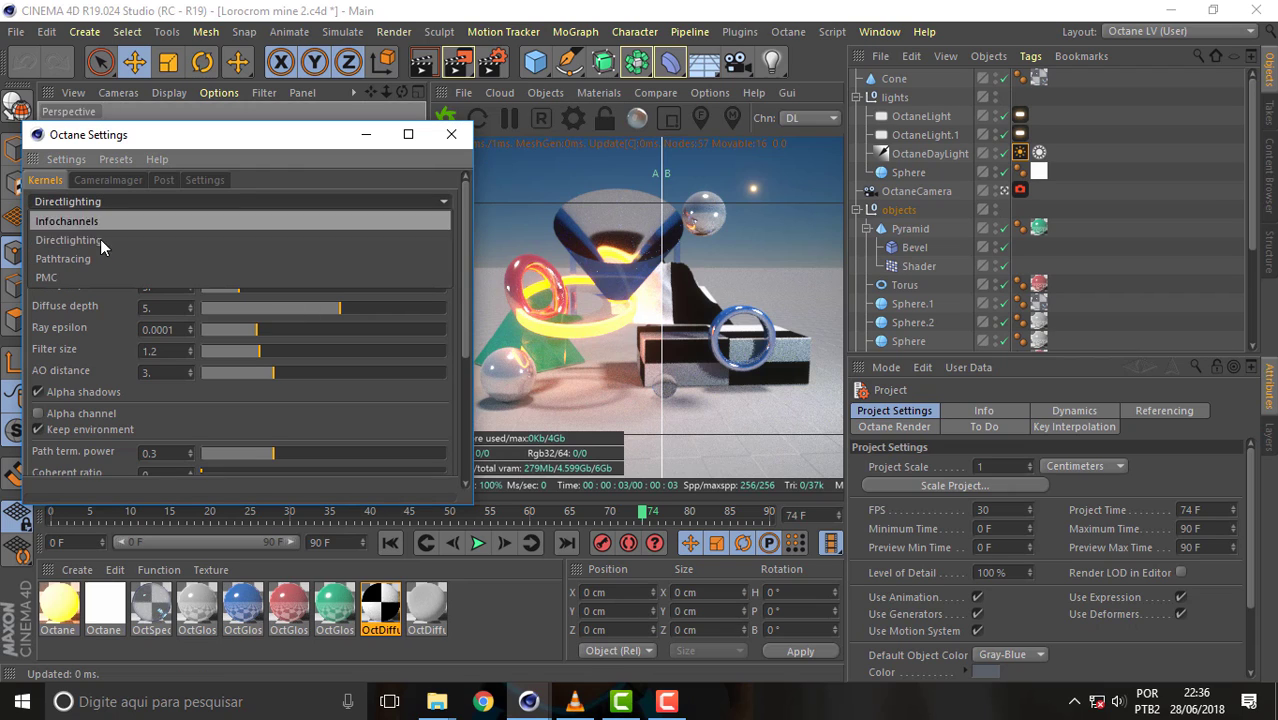
pyautogui.click(100, 240)
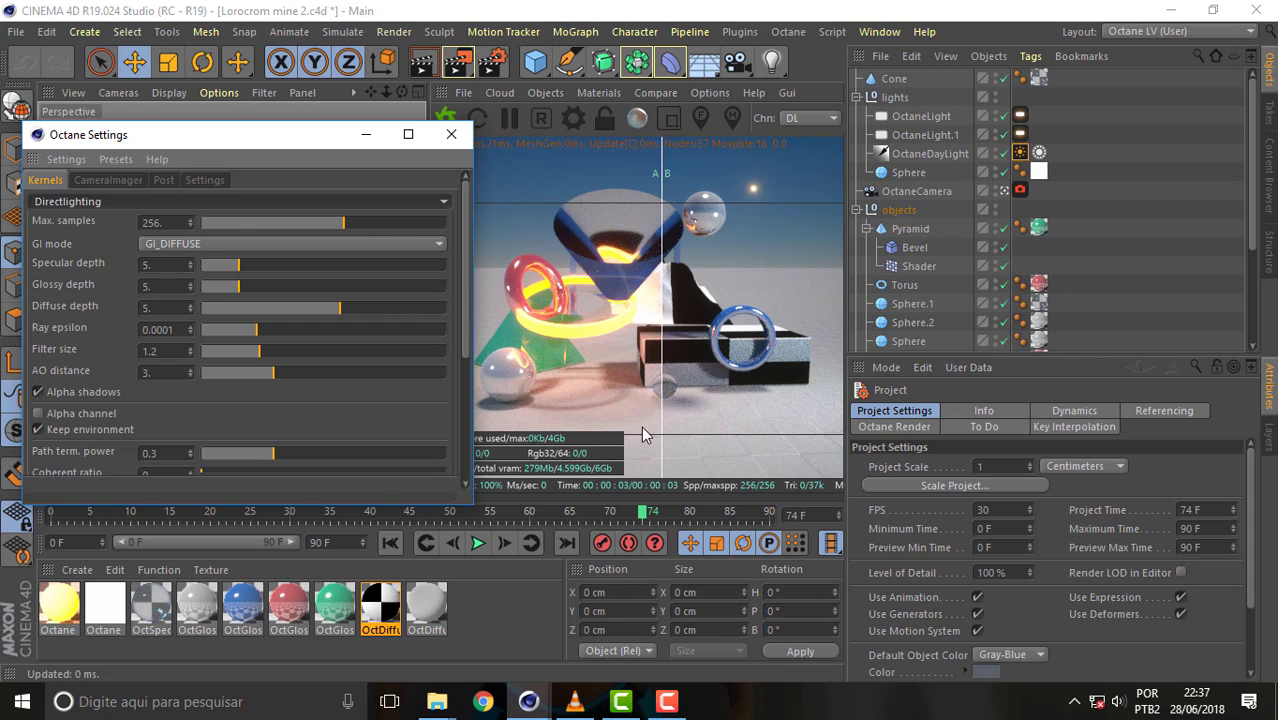
pyautogui.click(213, 199)
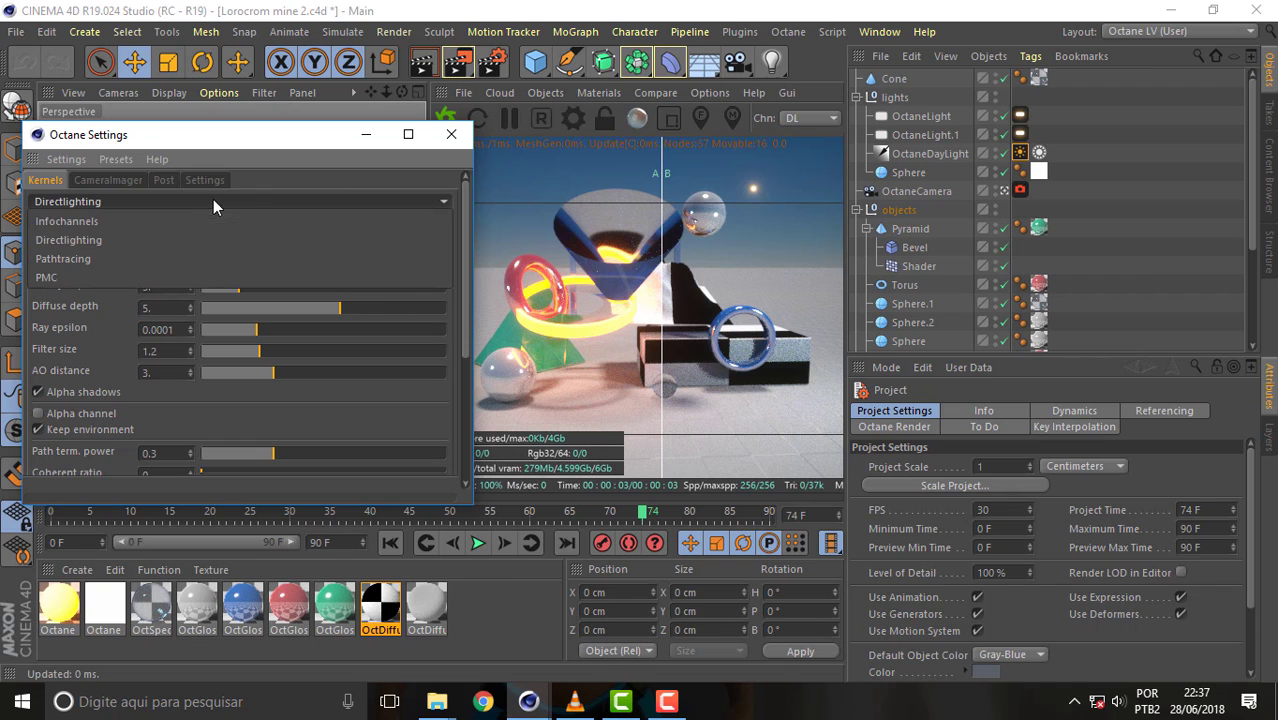
pyautogui.click(128, 258)
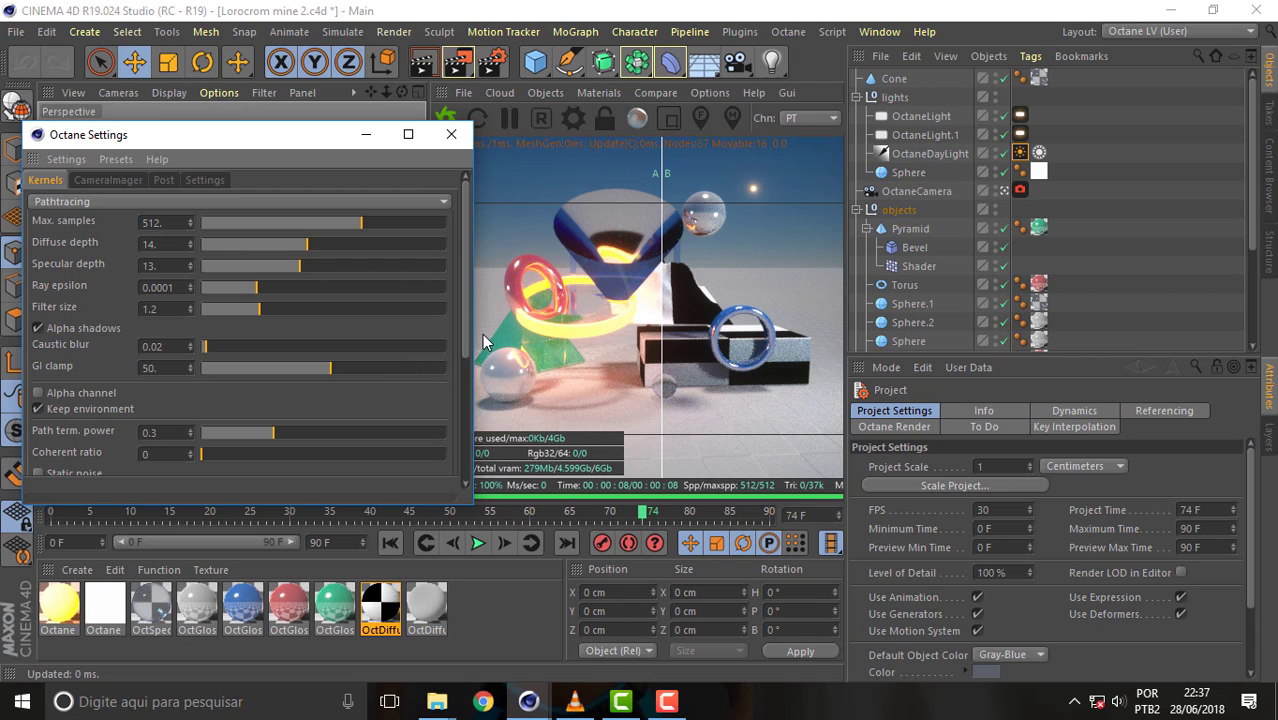
pyautogui.moveTo(660, 226)
pyautogui.mouseDown()
pyautogui.moveTo(660, 204)
pyautogui.moveTo(641, 212)
pyautogui.mouseUp()
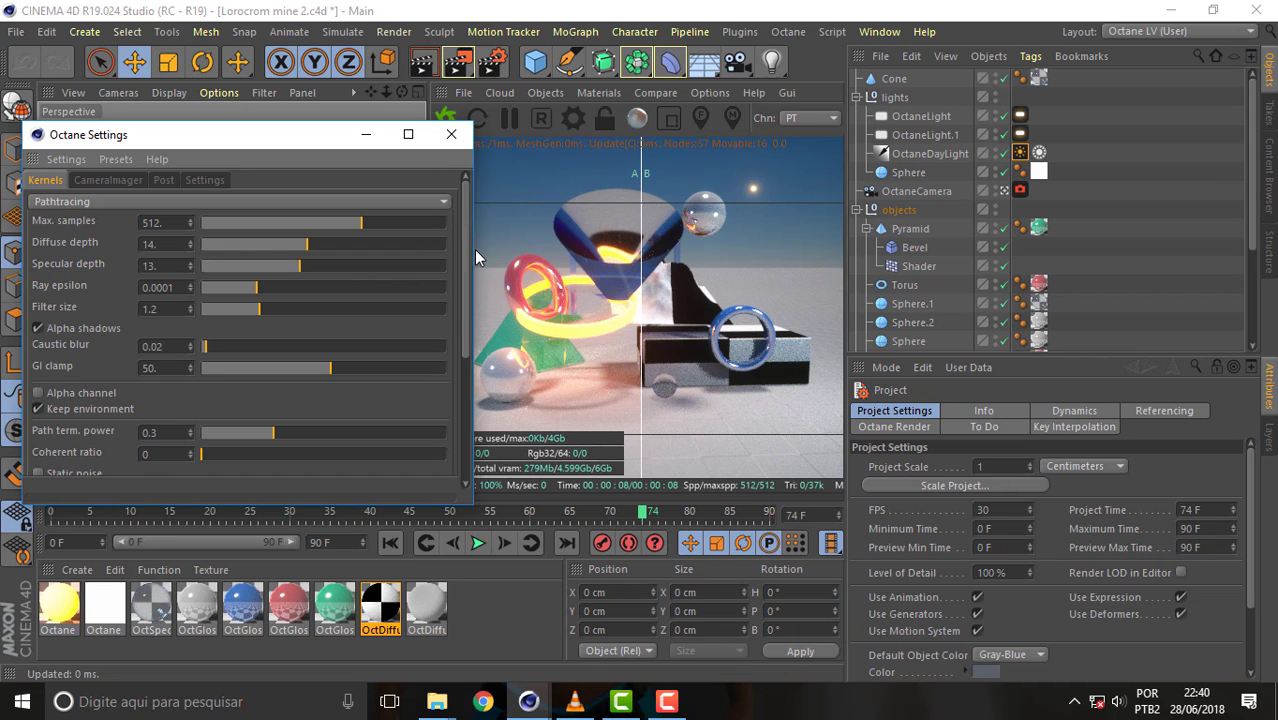
# - Disable the A/B split comparison and switch the render kernel to Directlighting
pyautogui.click(655, 92)
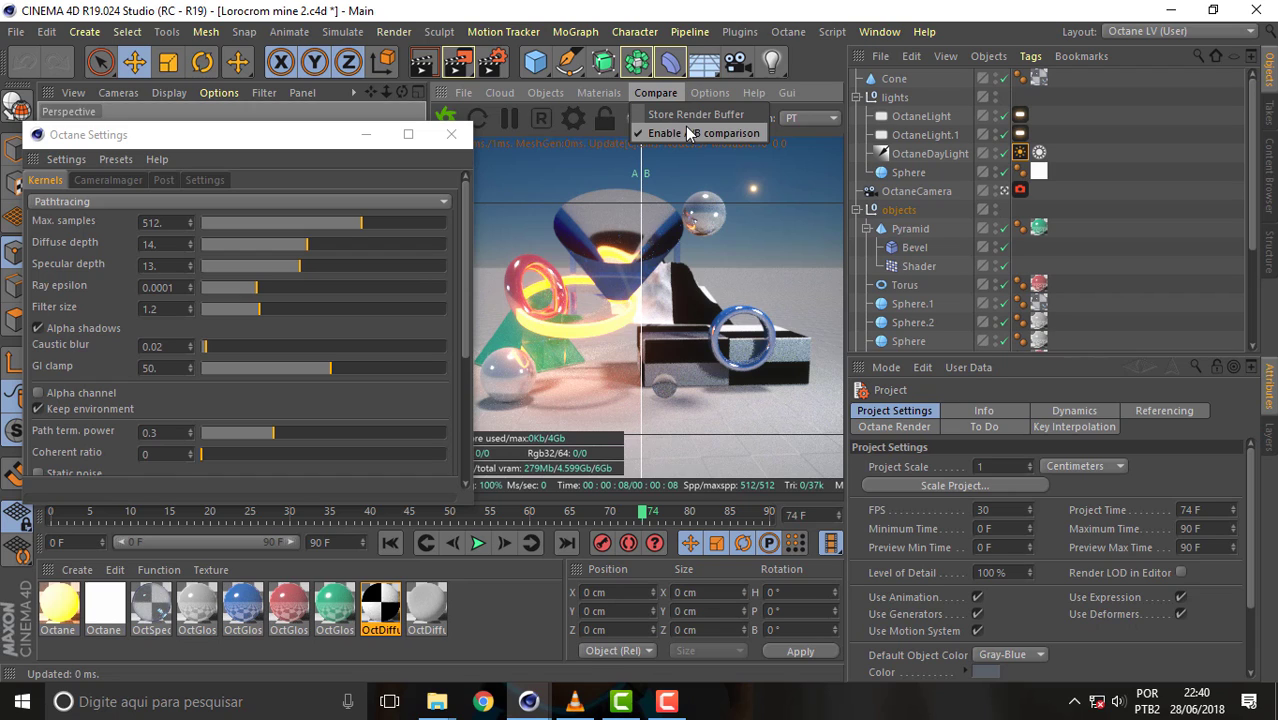
pyautogui.click(672, 133)
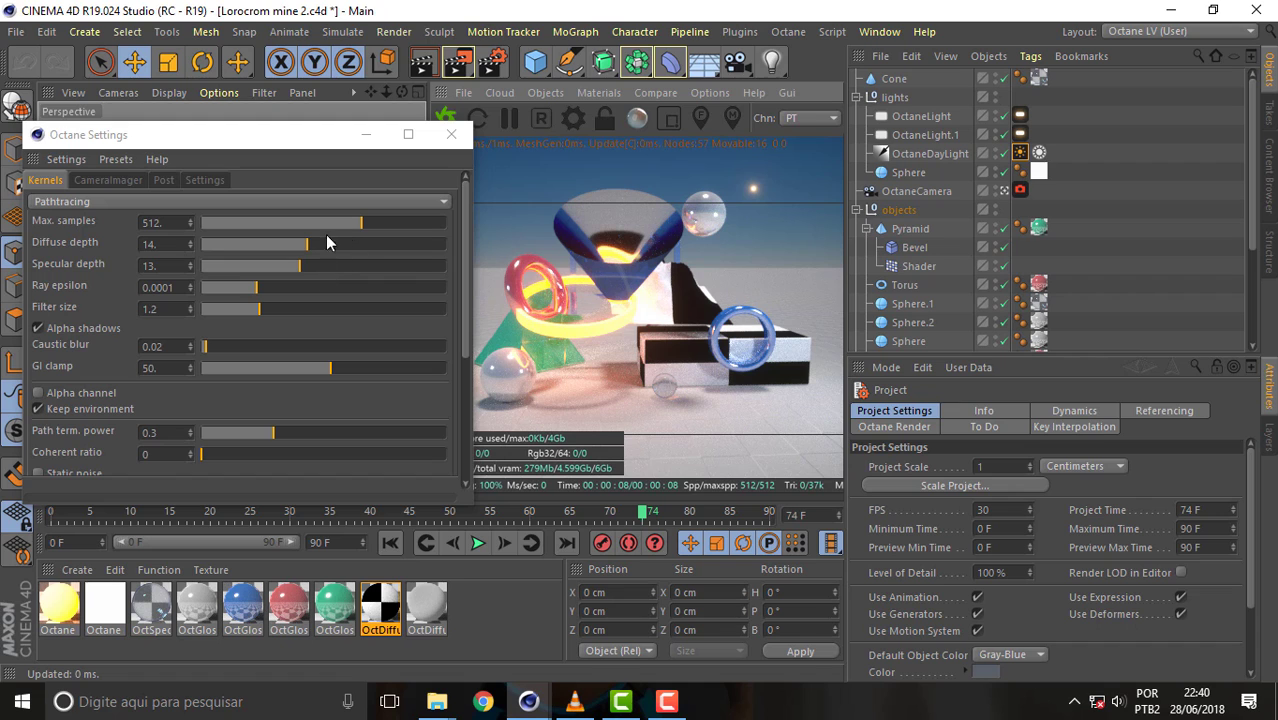
pyautogui.click(463, 291)
pyautogui.click(230, 201)
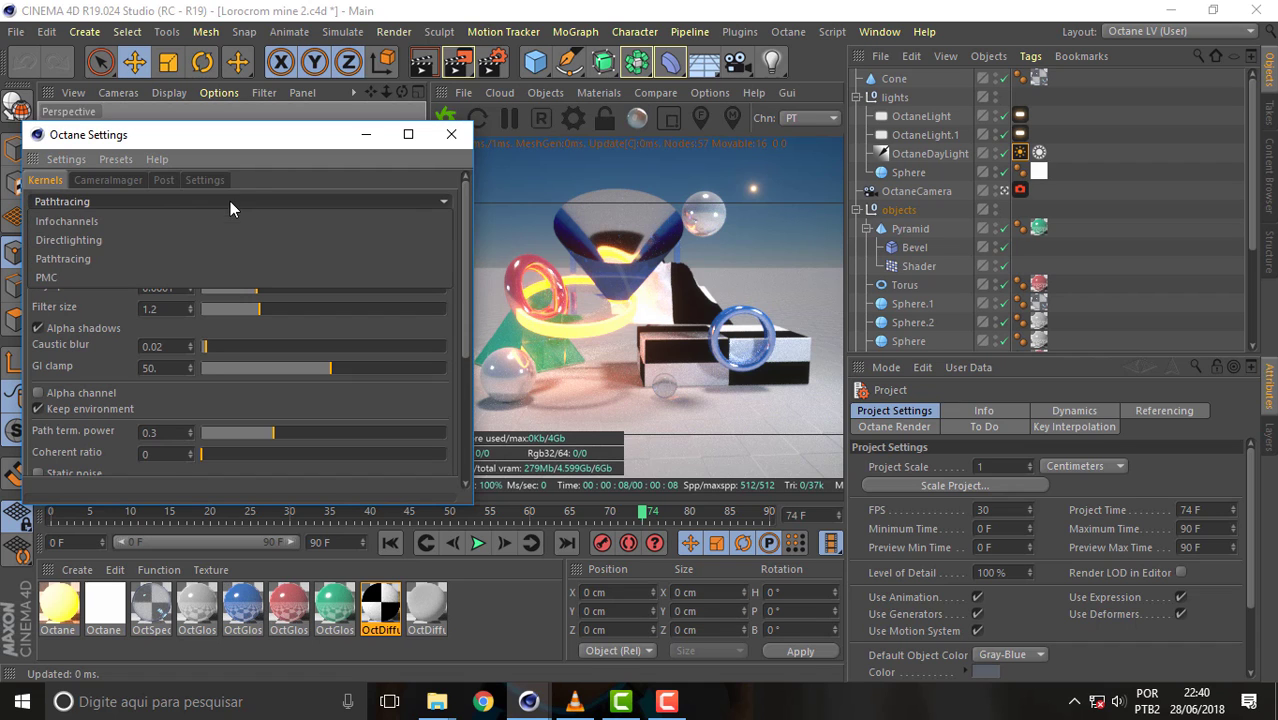
pyautogui.click(144, 240)
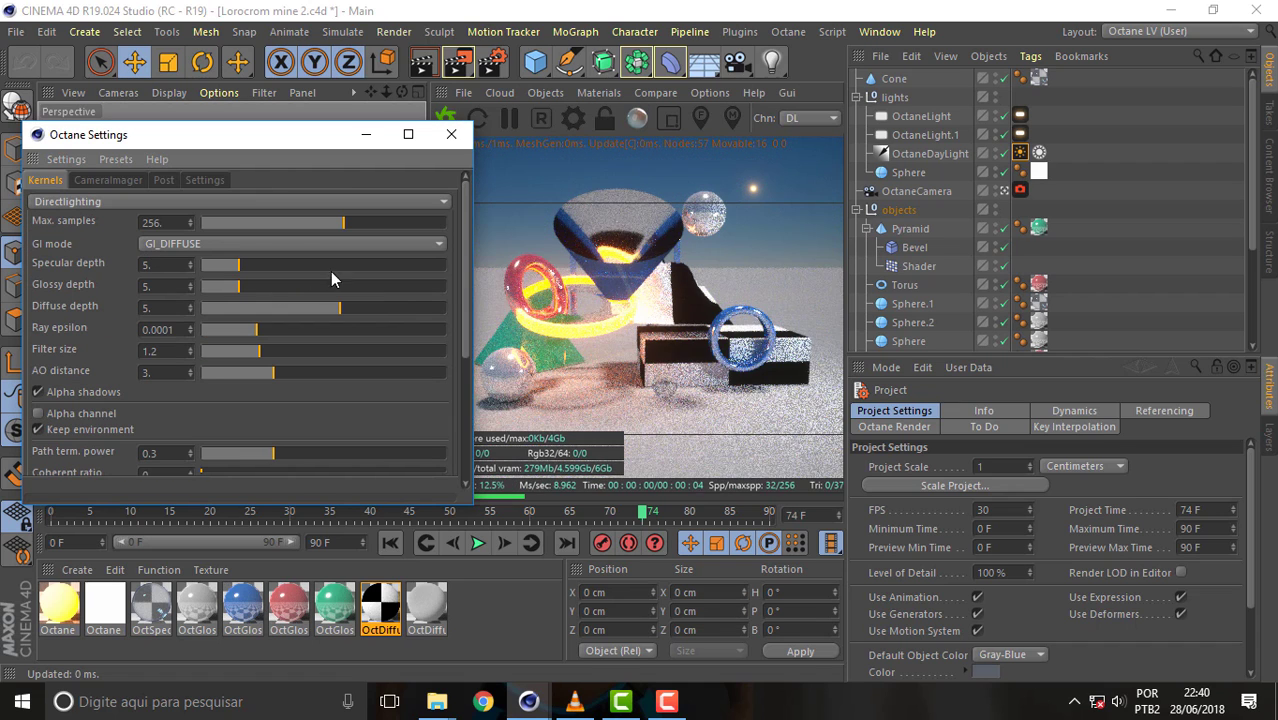
# - Keep the Directlighting GI mode at GI_DIFFUSE with the viewport visible
pyautogui.click(245, 249)
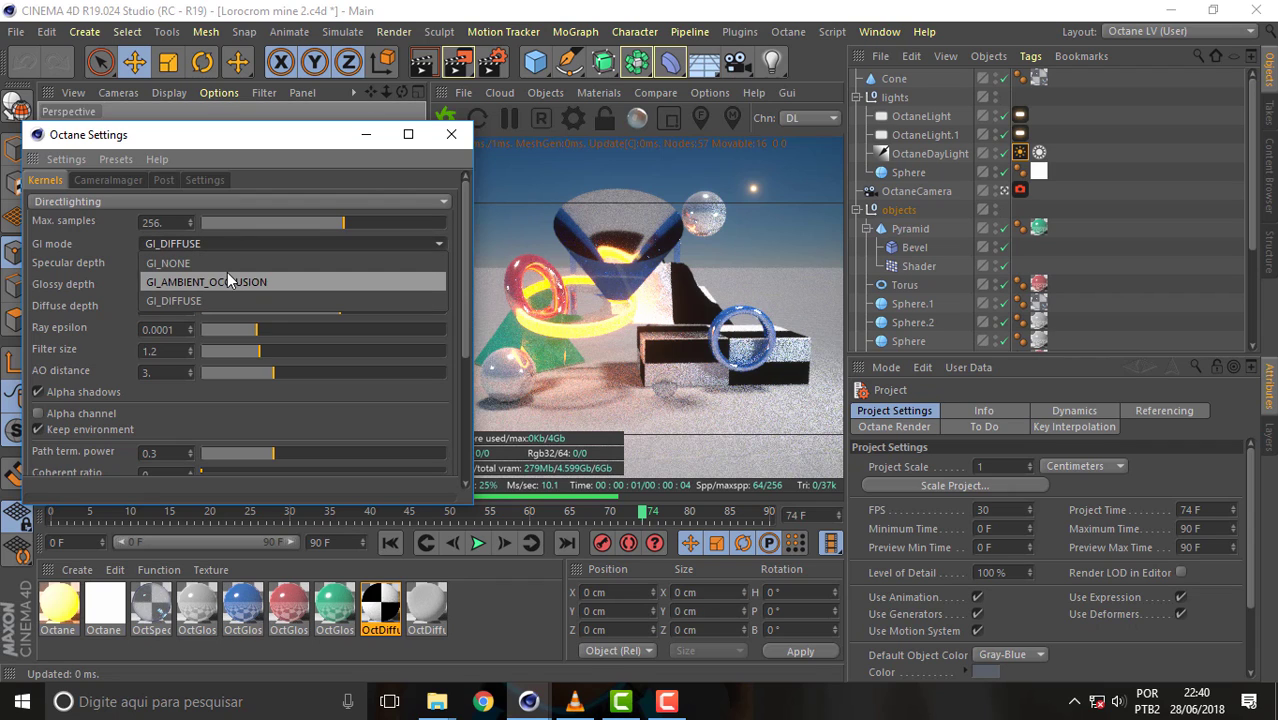
pyautogui.click(221, 300)
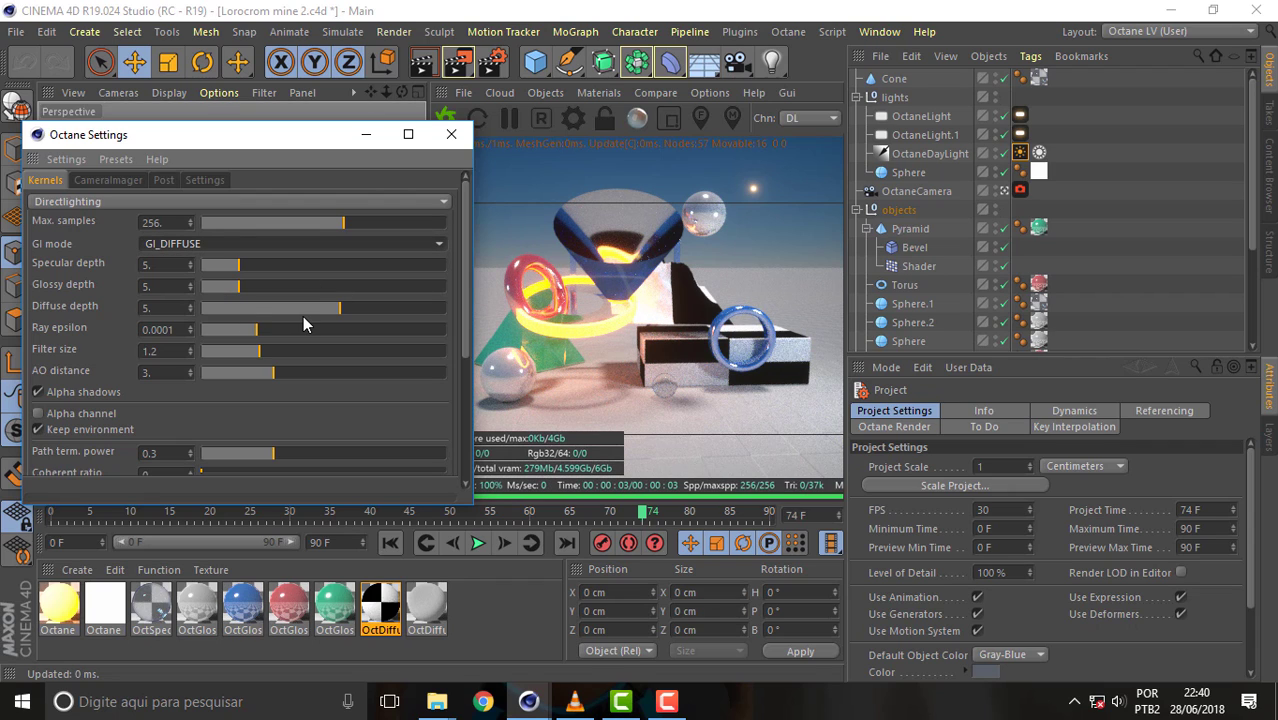
pyautogui.click(296, 245)
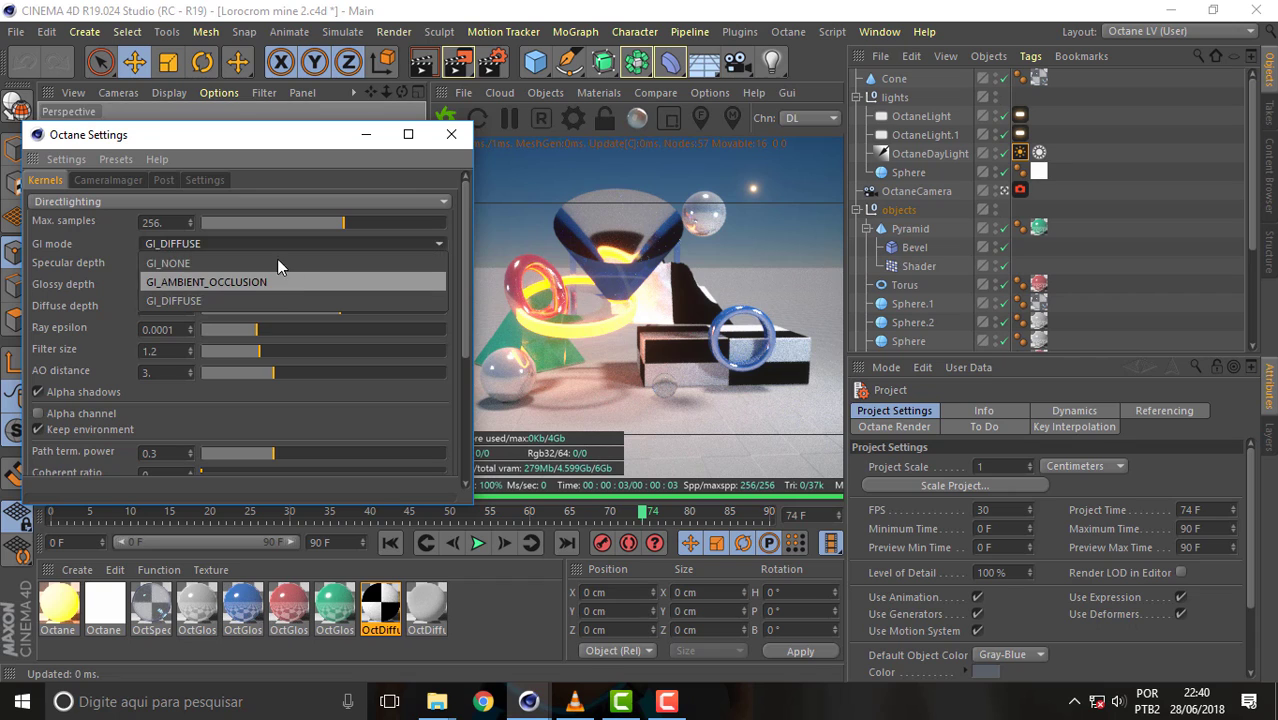
pyautogui.click(243, 221)
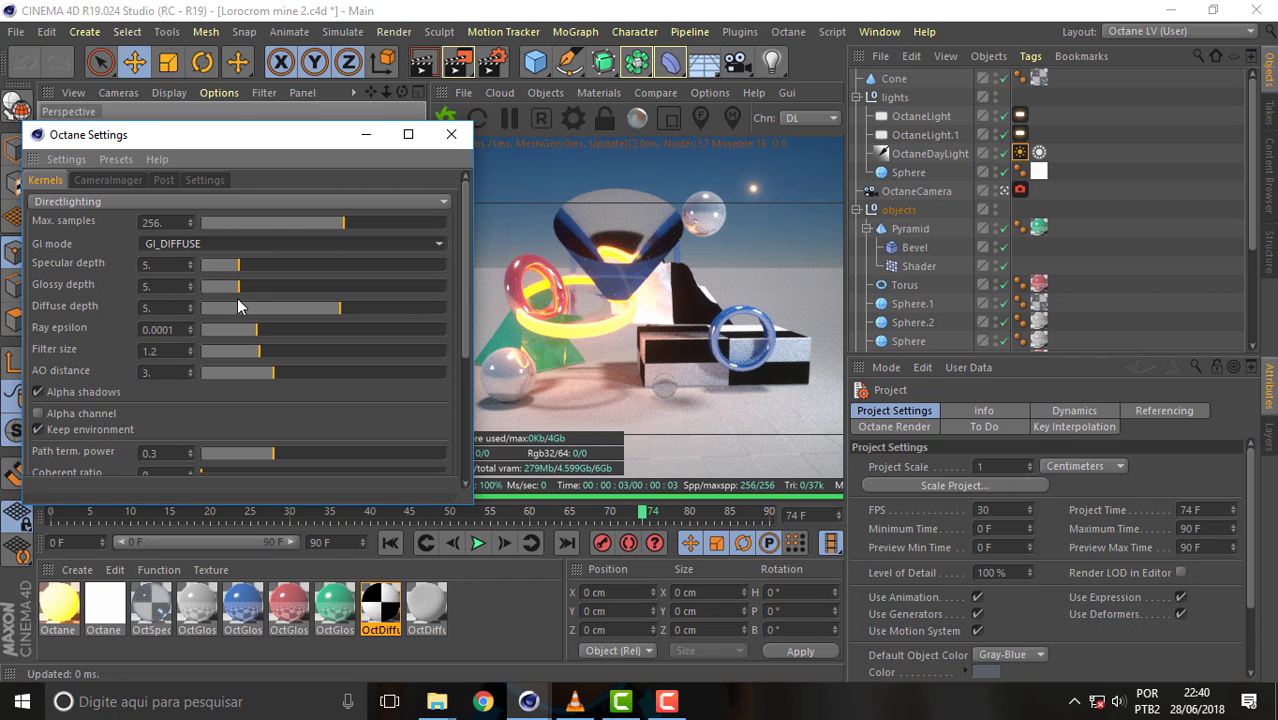
pyautogui.moveTo(321, 139); pyautogui.dragTo(341, 50)
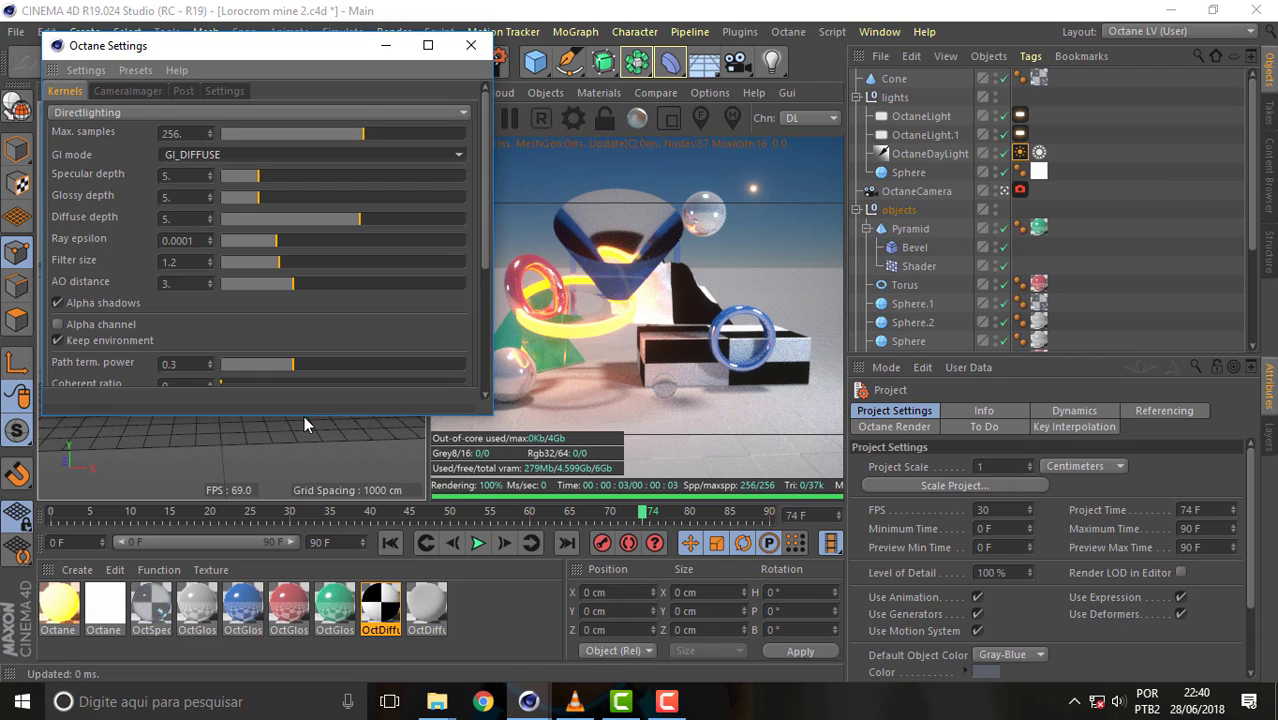
# - Set the Directlighting glossy depth to 6 and max samples to 1
pyautogui.moveTo(302, 420); pyautogui.dragTo(316, 652)
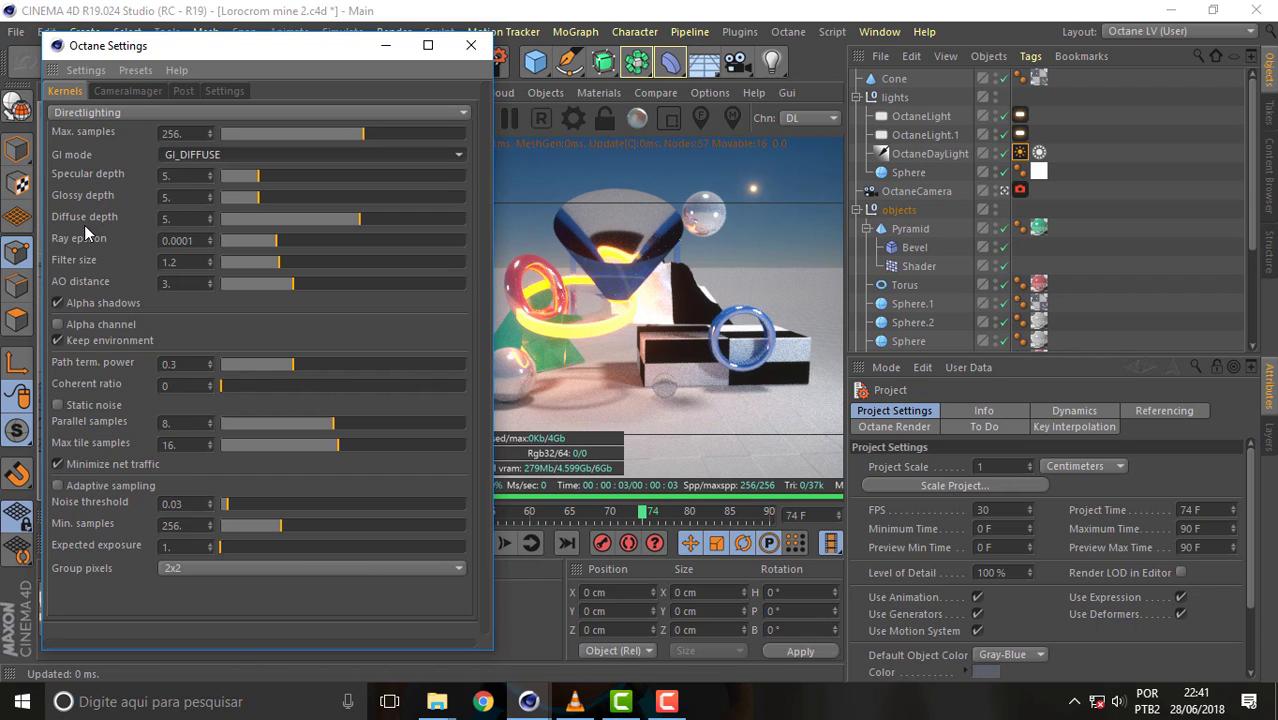
pyautogui.moveTo(258, 196)
pyautogui.mouseDown()
pyautogui.moveTo(273, 196)
pyautogui.moveTo(258, 197)
pyautogui.mouseUp()
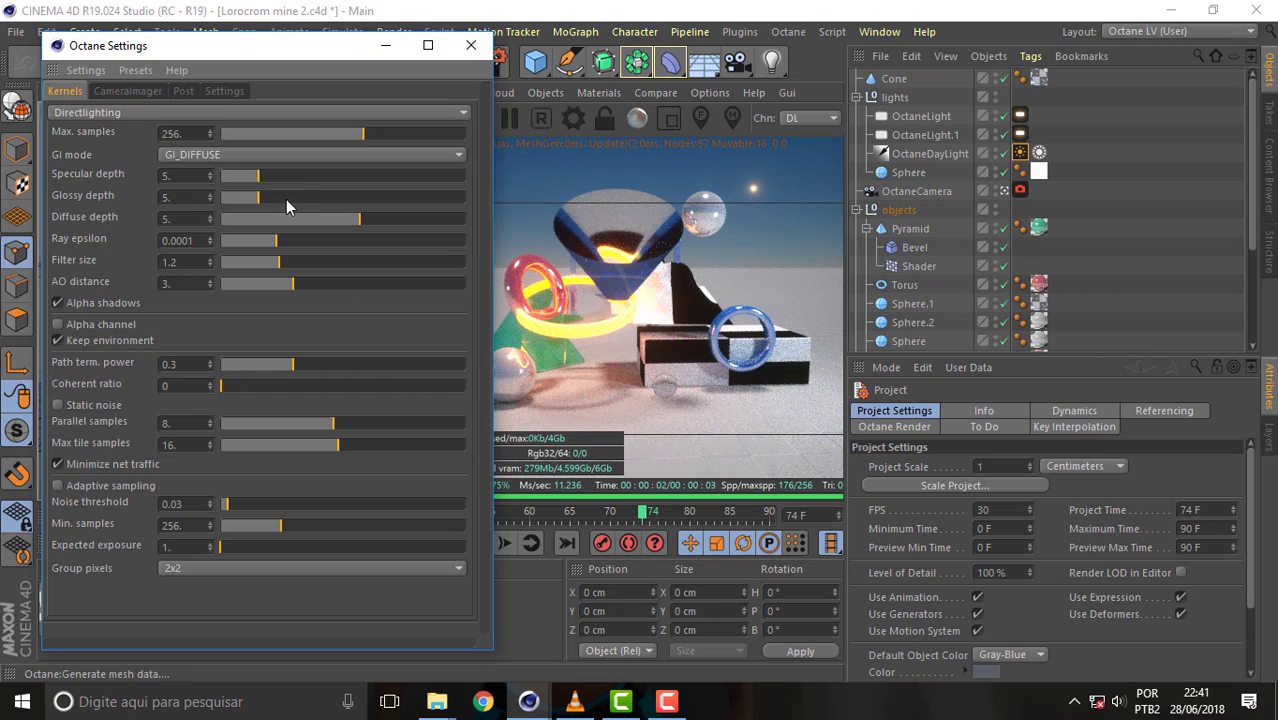
pyautogui.moveTo(286, 203); pyautogui.dragTo(220, 197)
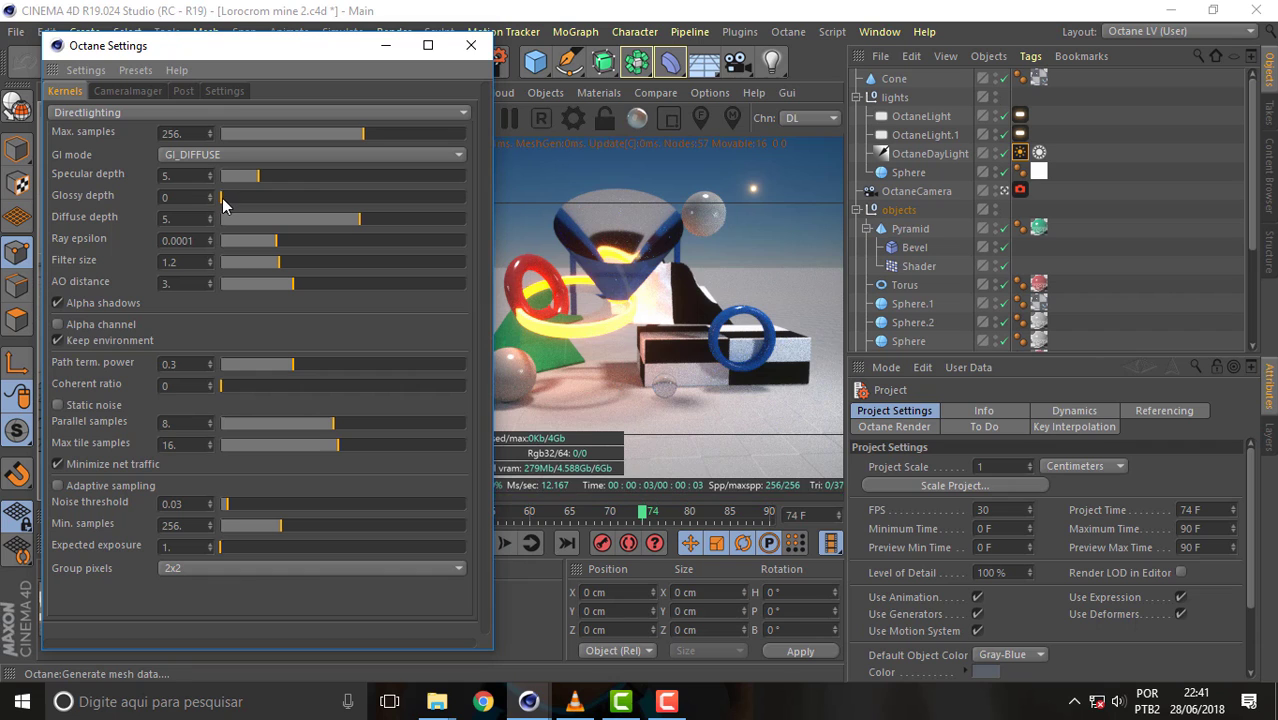
pyautogui.moveTo(222, 197); pyautogui.dragTo(265, 197)
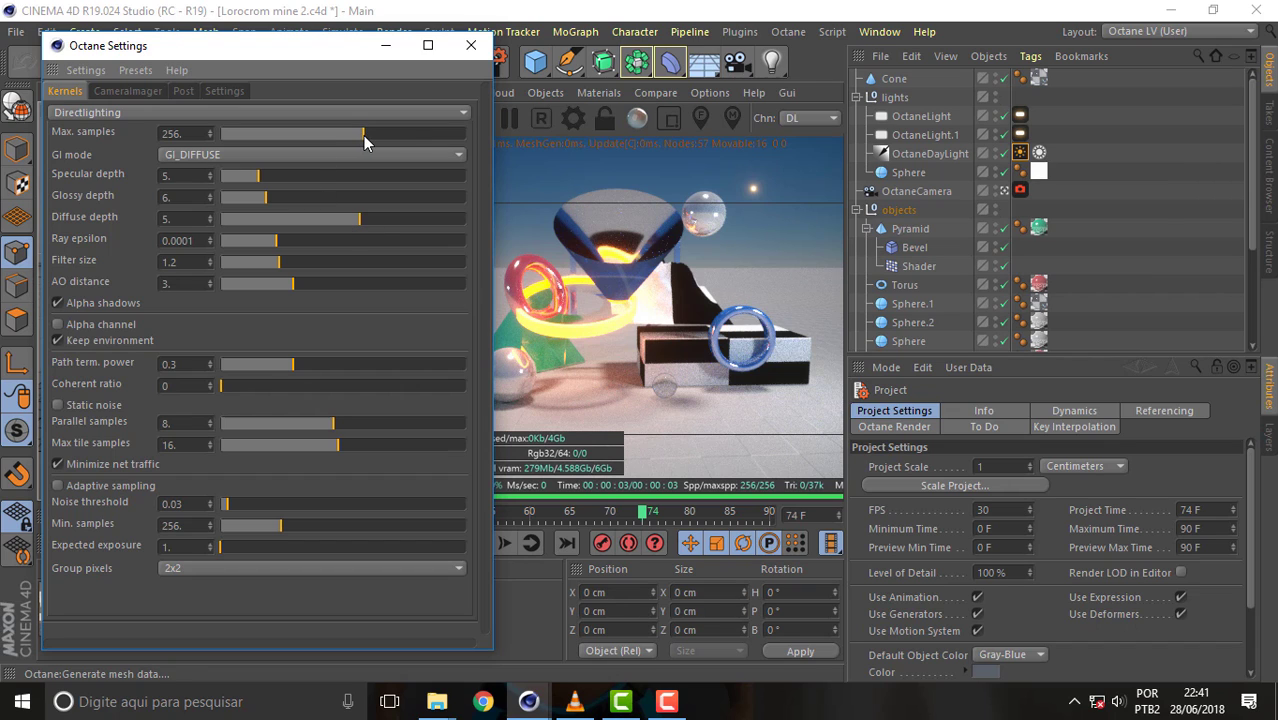
pyautogui.moveTo(363, 134); pyautogui.dragTo(220, 134)
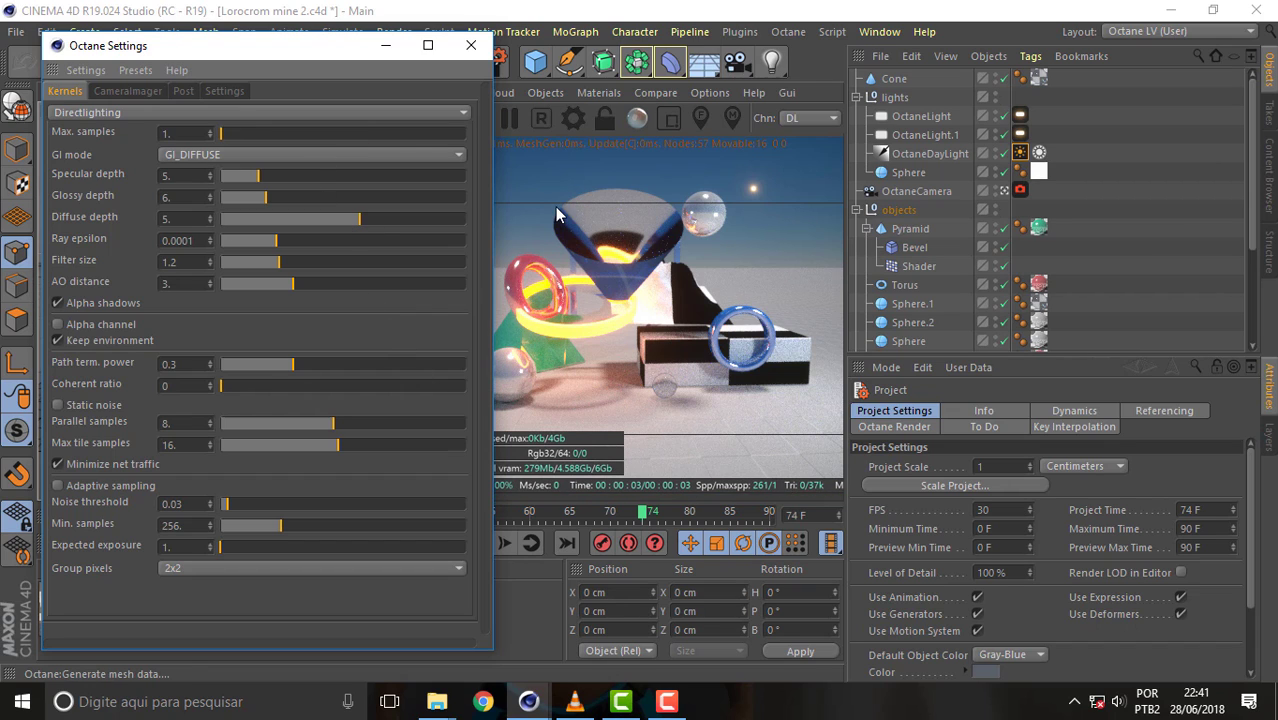
# - Raise Directlighting max samples to 5 and restart the live render
pyautogui.moveTo(362, 48); pyautogui.dragTo(260, 50)
pyautogui.click(447, 118)
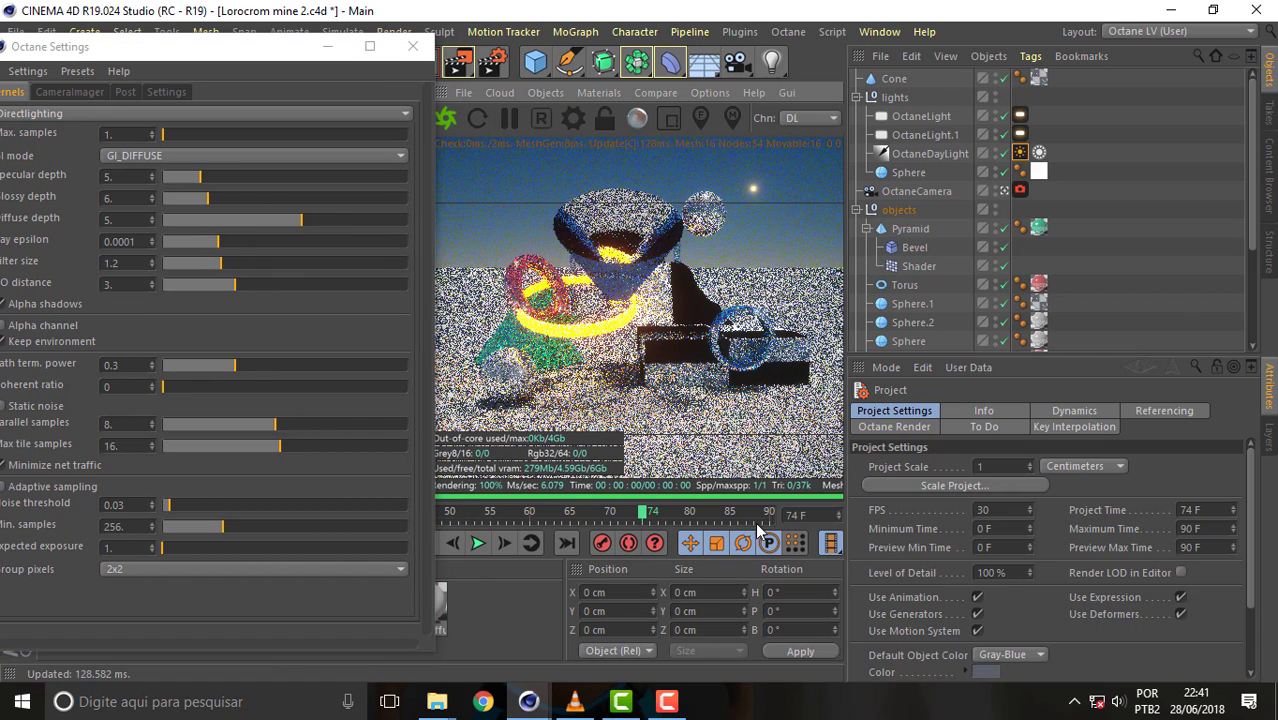
pyautogui.click(165, 142)
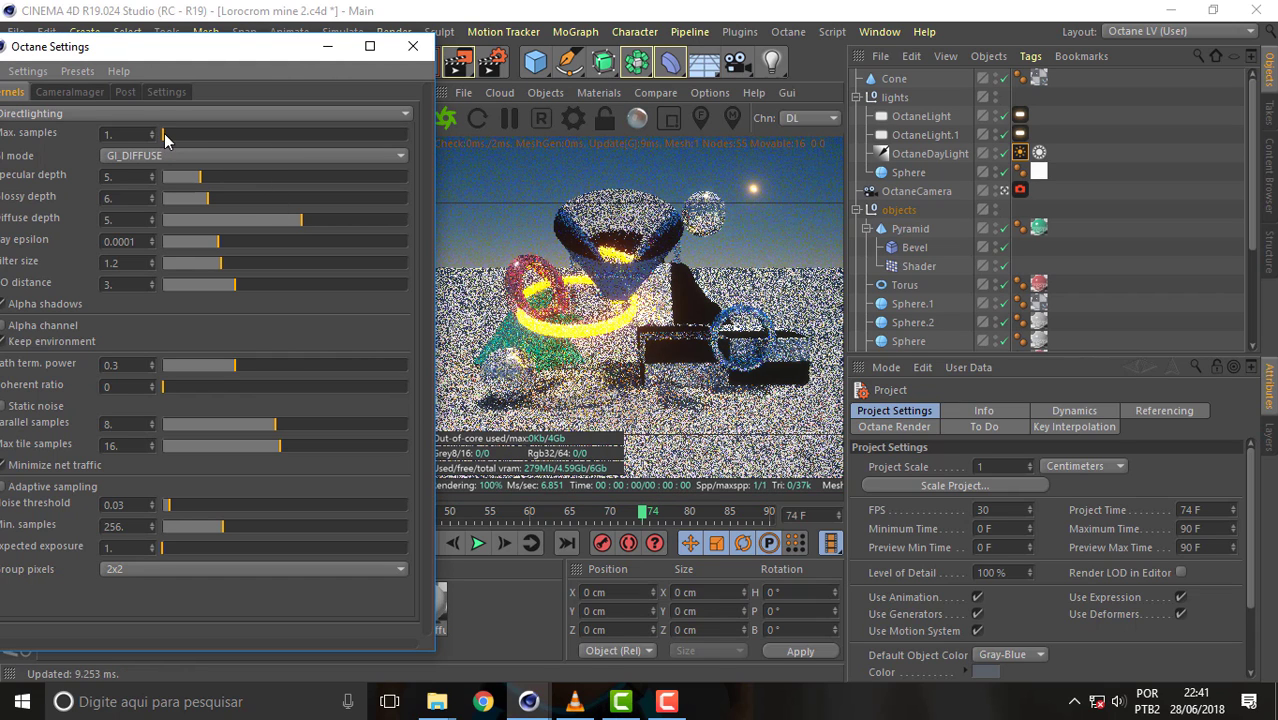
pyautogui.click(163, 142)
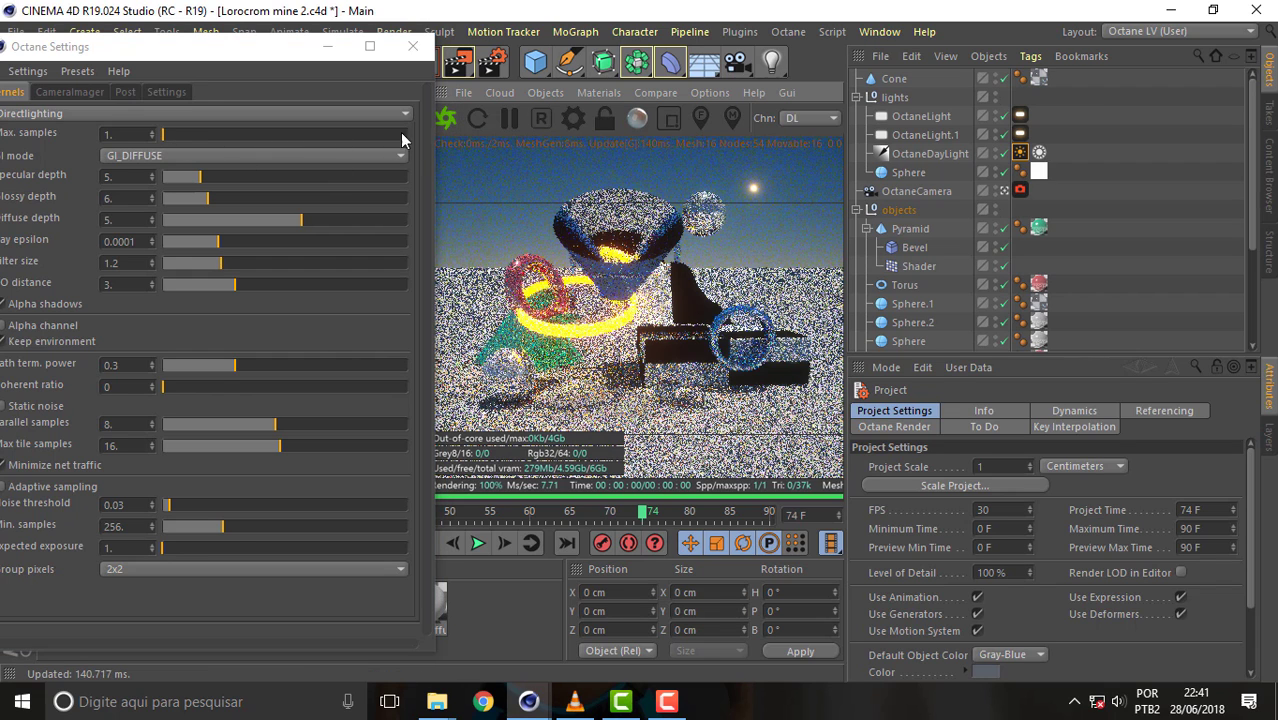
pyautogui.click(169, 135)
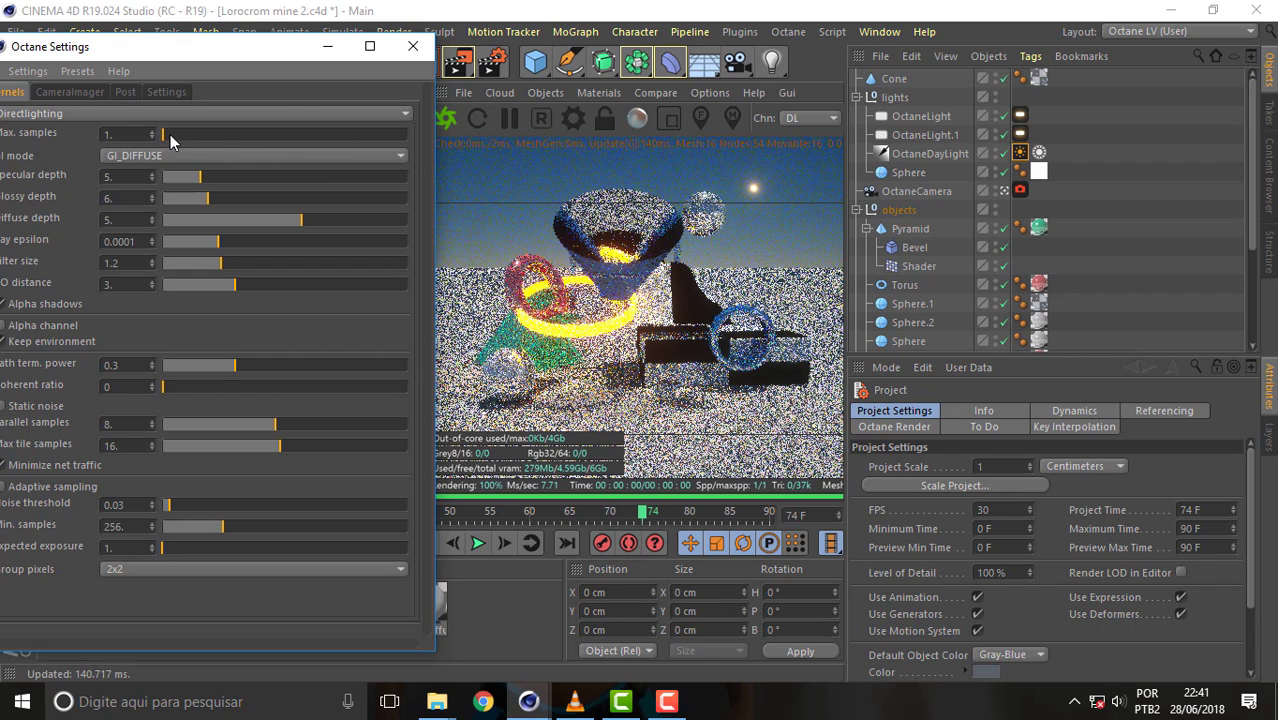
pyautogui.moveTo(170, 140); pyautogui.dragTo(206, 142)
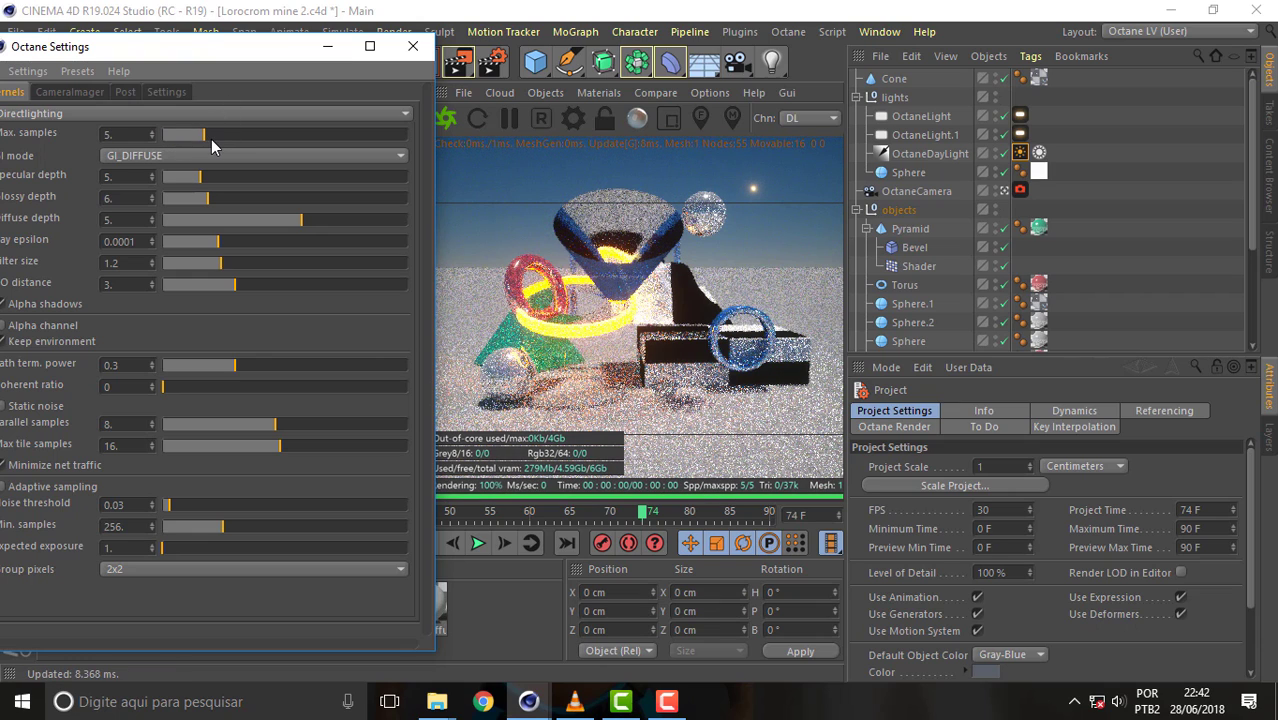
pyautogui.click(438, 126)
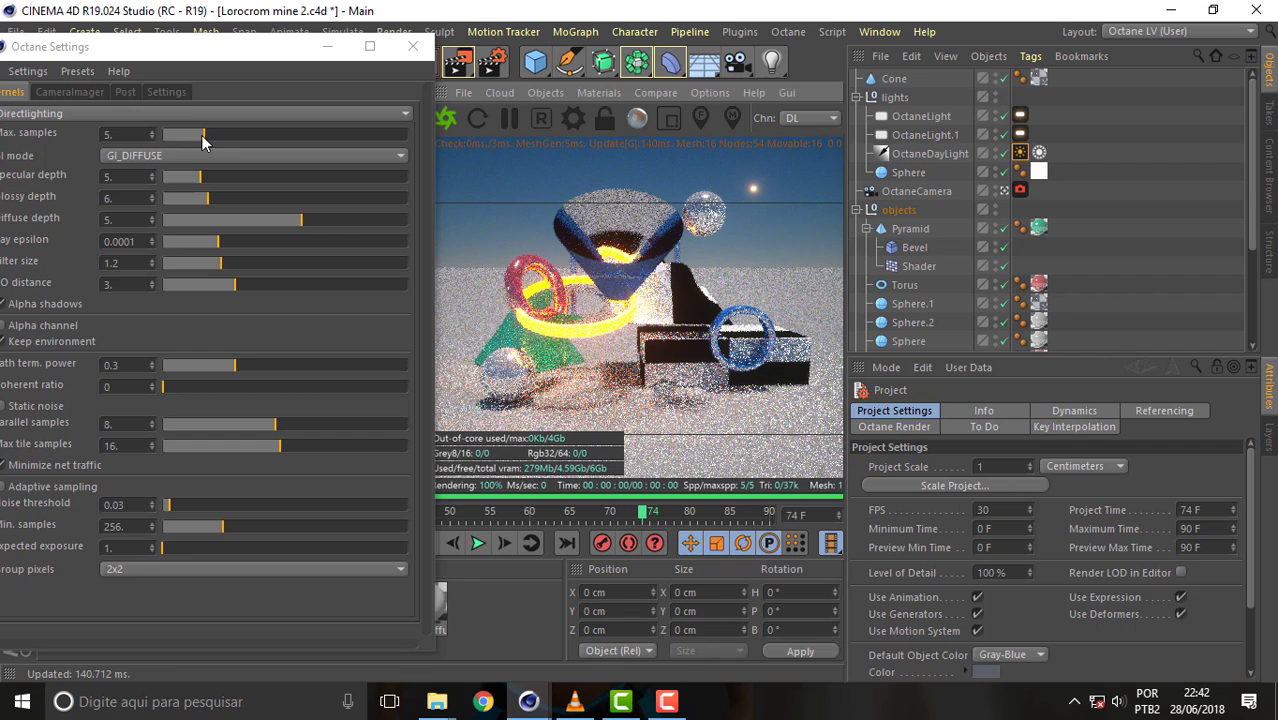
# - Push max samples through 780 and 5178, then set 2000 and restart the render
pyautogui.moveTo(202, 140); pyautogui.dragTo(335, 144)
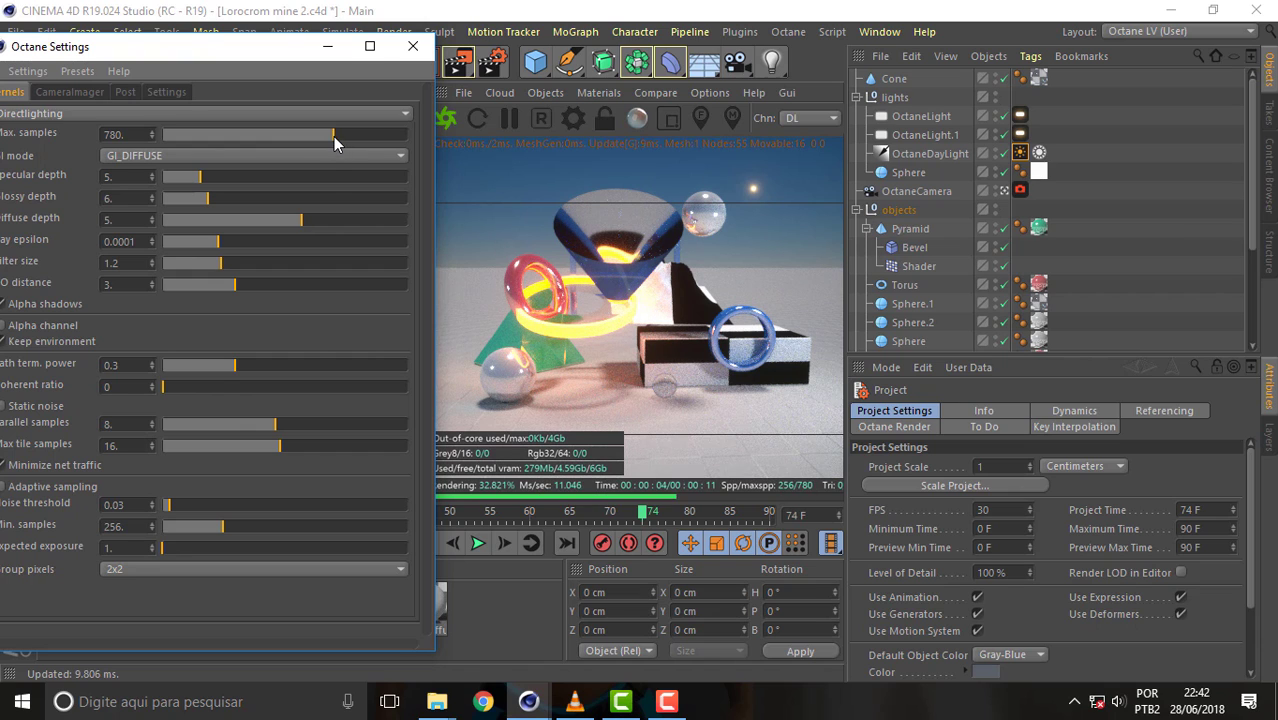
pyautogui.moveTo(335, 144); pyautogui.dragTo(385, 136)
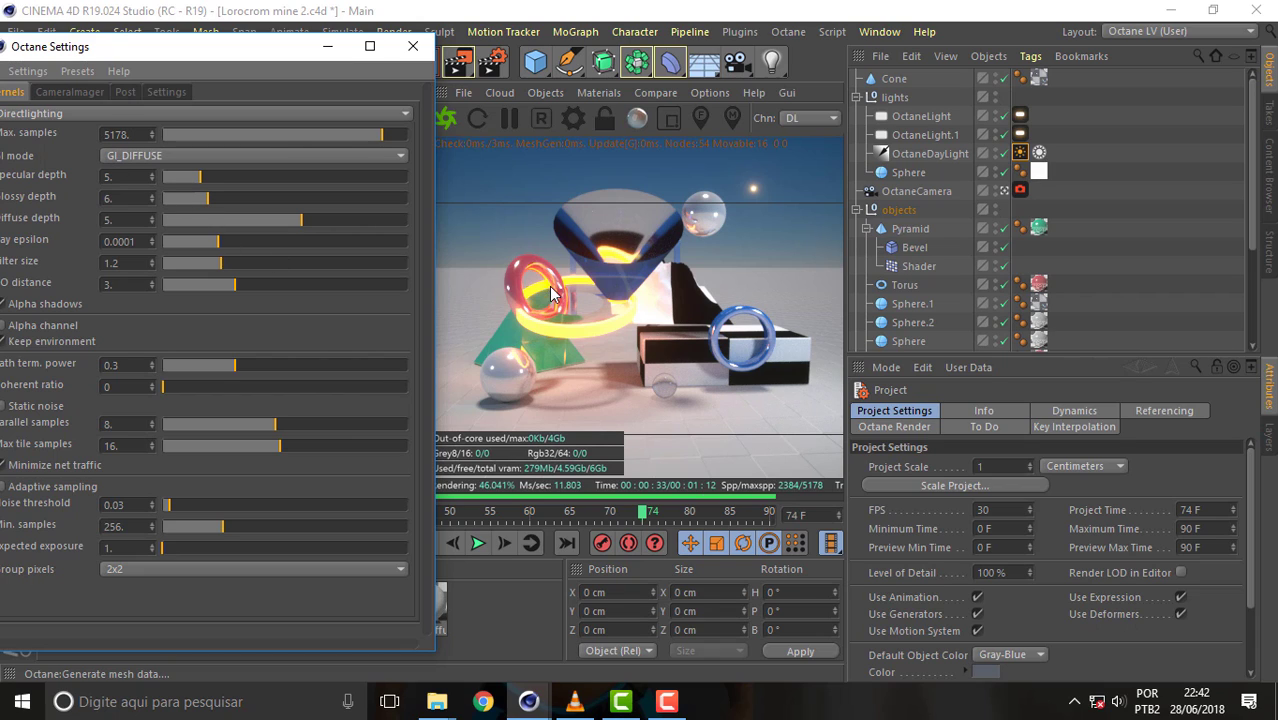
pyautogui.doubleClick(143, 133)
pyautogui.write('200')
pyautogui.press('Return')
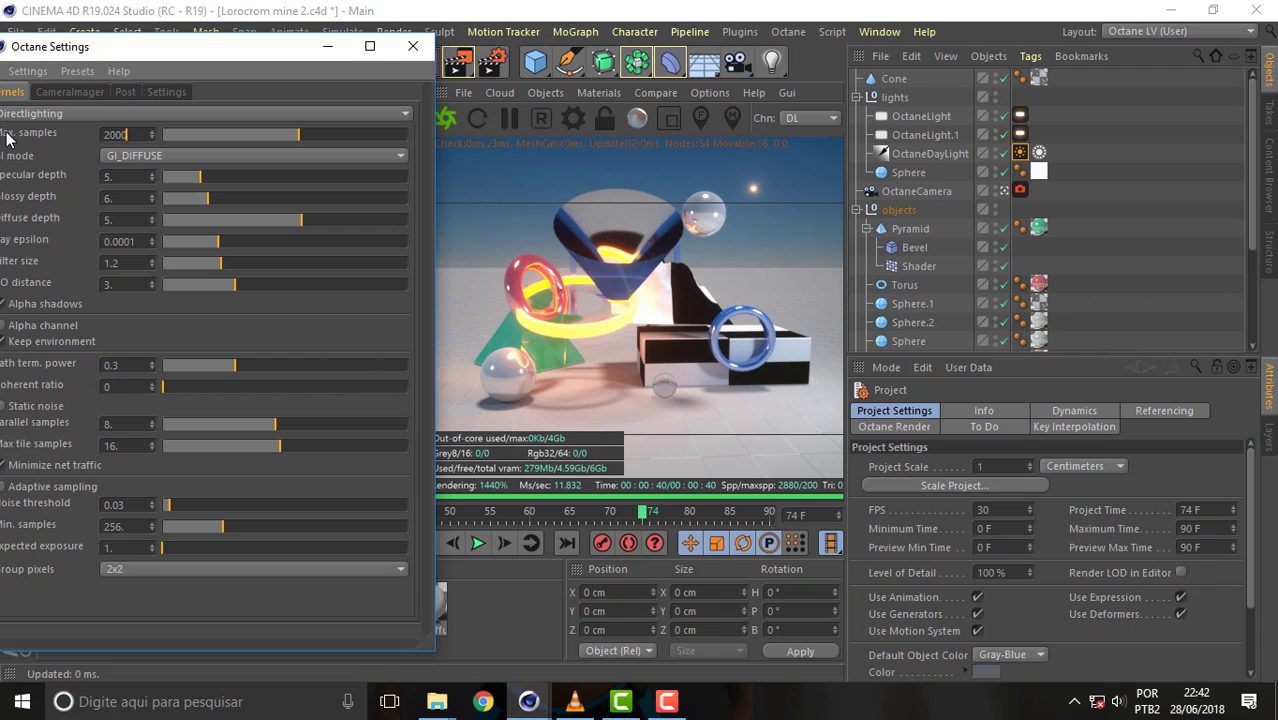
pyautogui.press('Return')
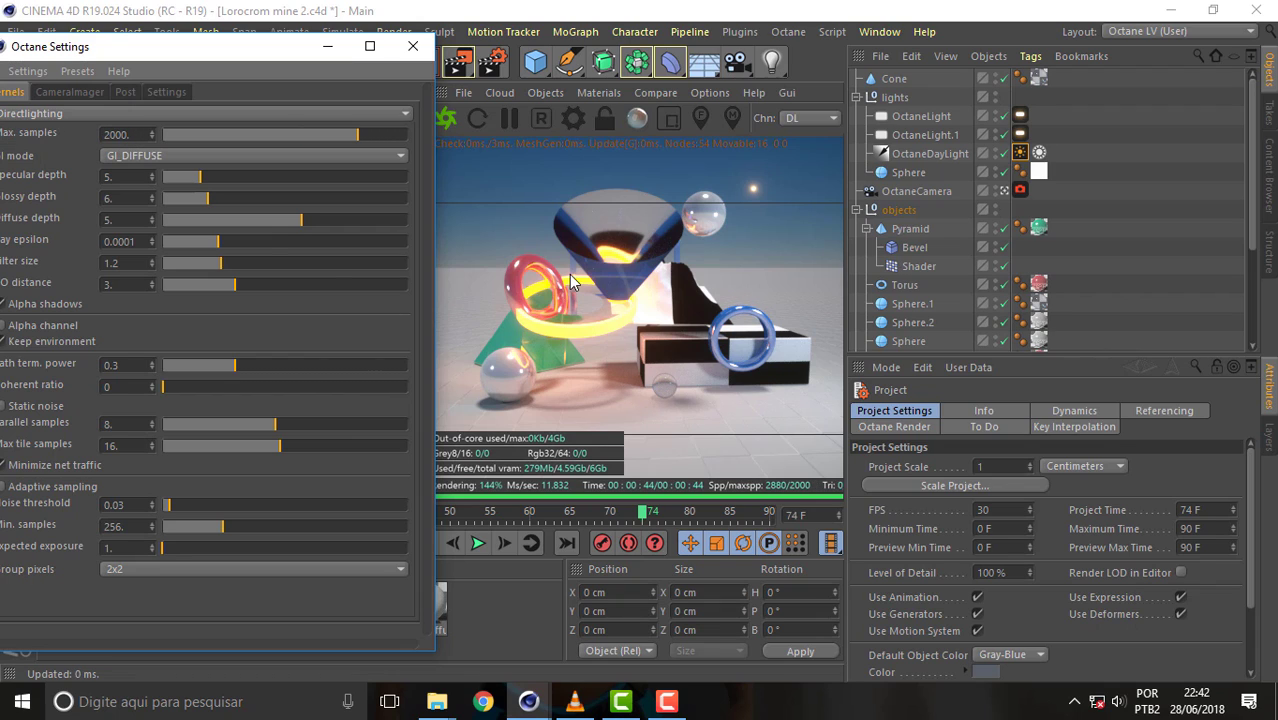
pyautogui.click(446, 118)
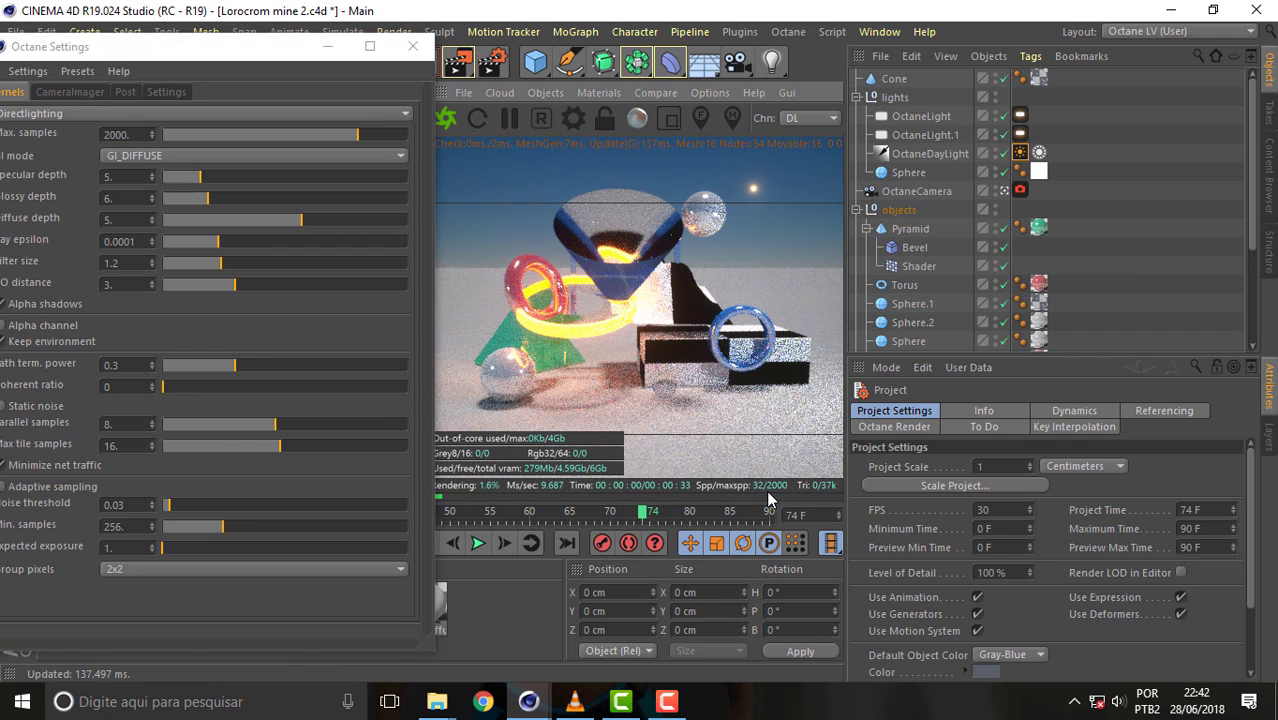